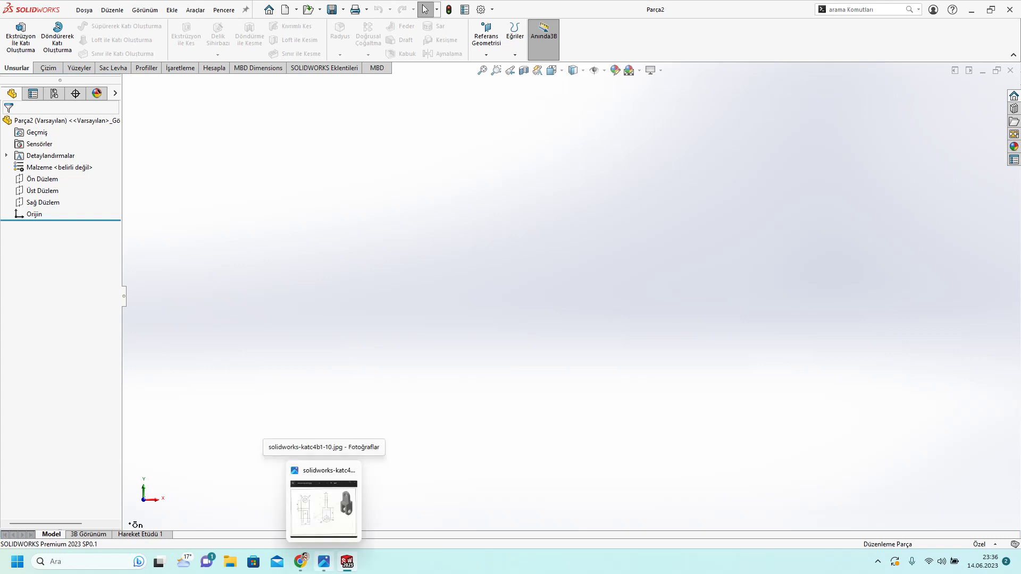
Step: Check the reference drawing, then return to the part
left_click(324, 508)
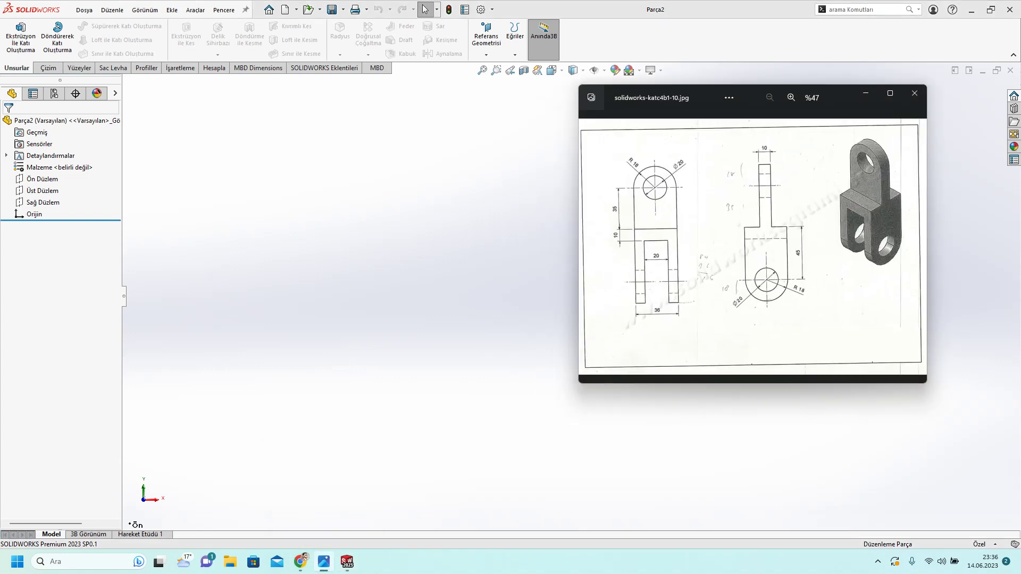
mouse_move(692, 98)
left_mouse_down()
mouse_move(639, 127)
mouse_move(707, 103)
mouse_move(678, 88)
mouse_move(695, 95)
left_mouse_up()
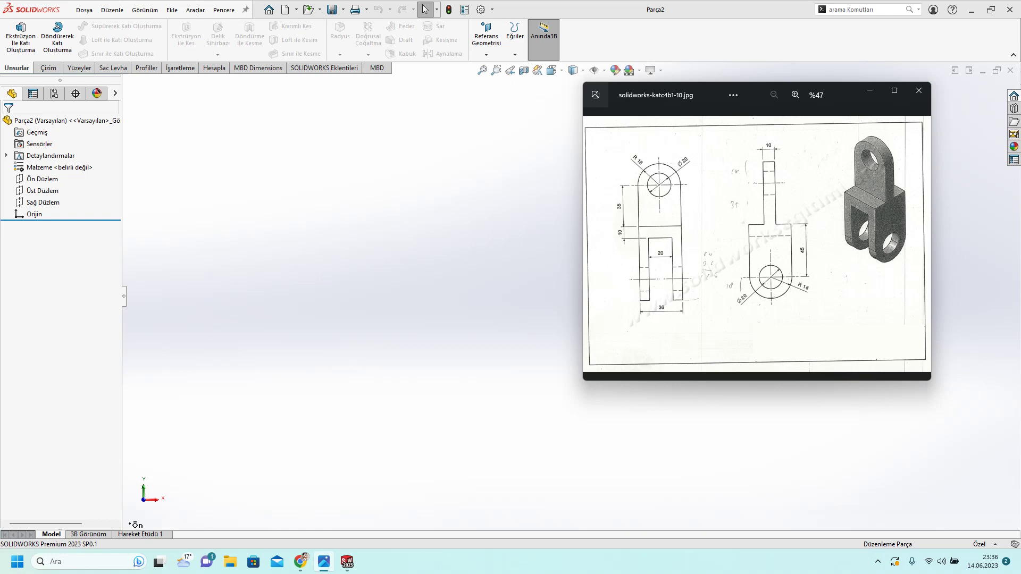
left_click(870, 90)
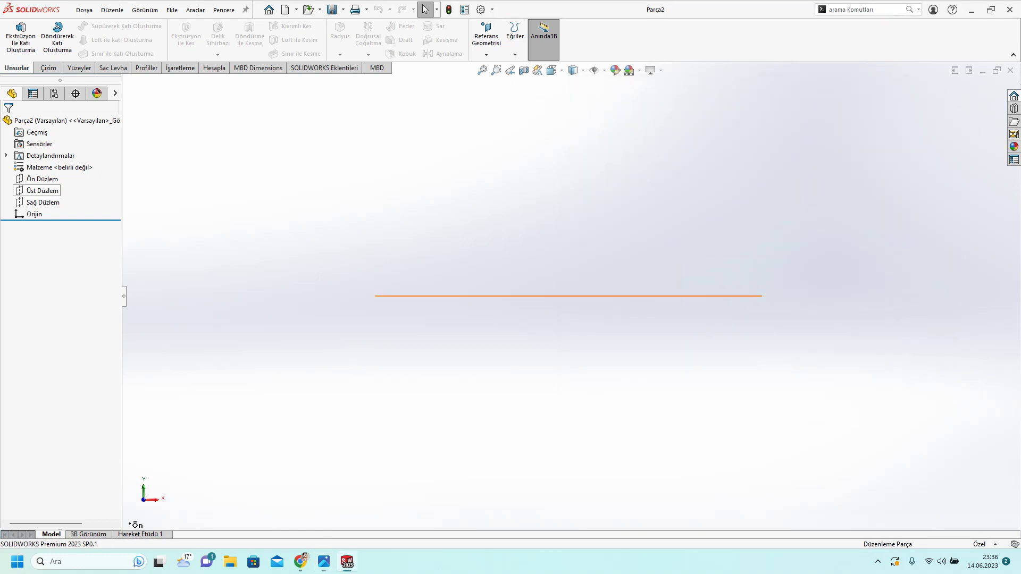
Step: Sketch a centre rectangle at the origin on the top plane
left_click(43, 191)
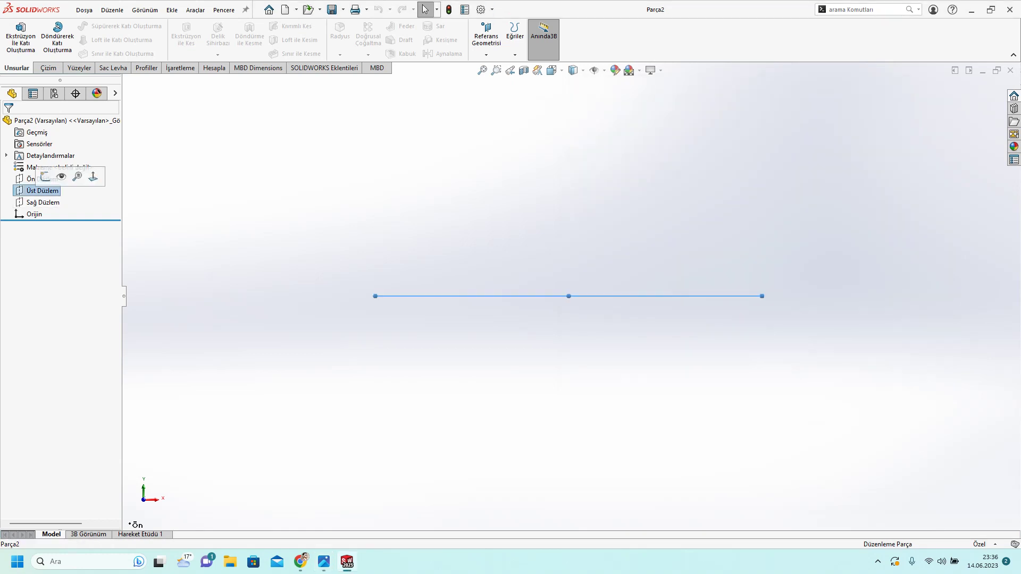
left_click(45, 177)
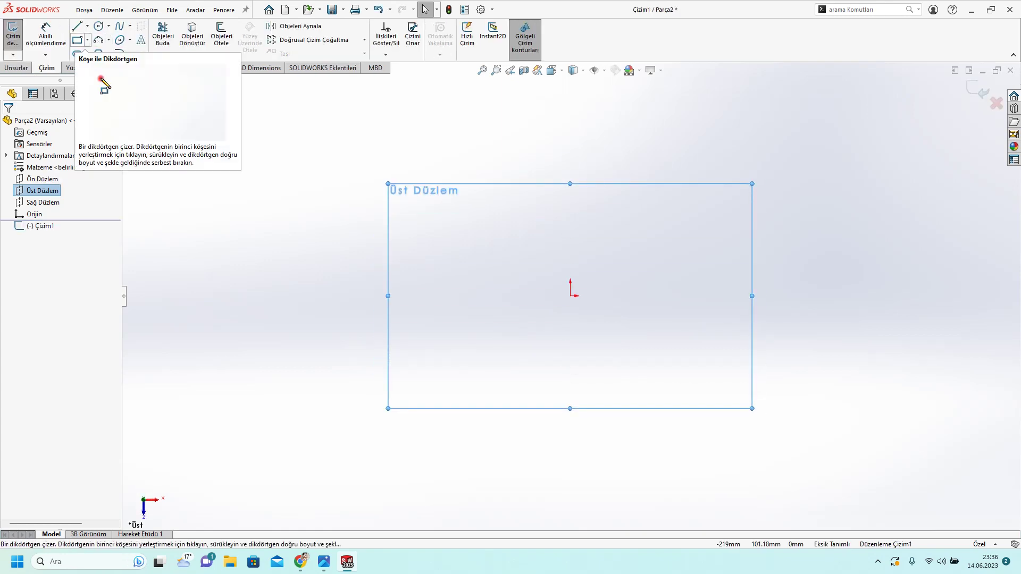
left_click(77, 40)
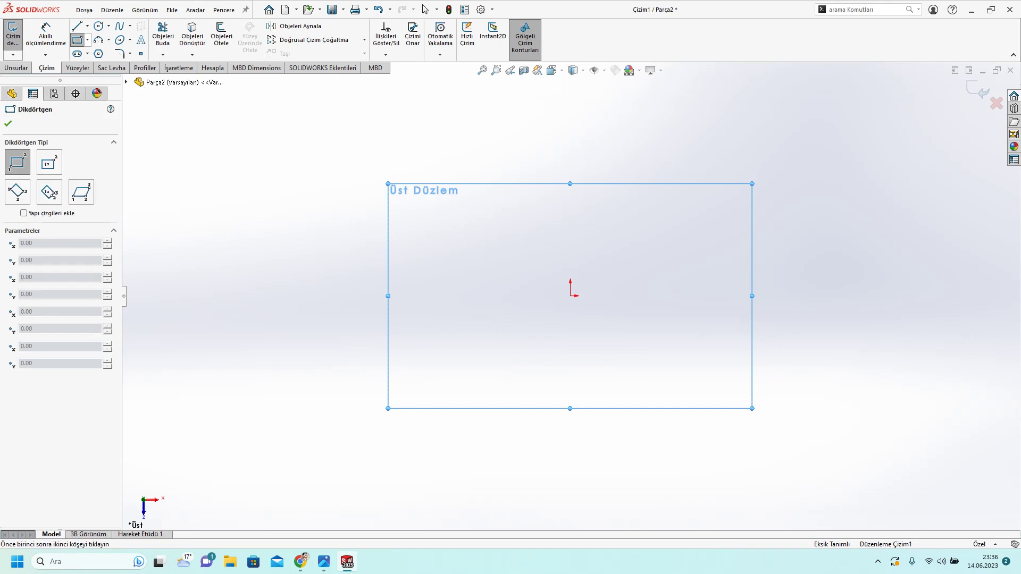
left_click(87, 40)
left_click(107, 68)
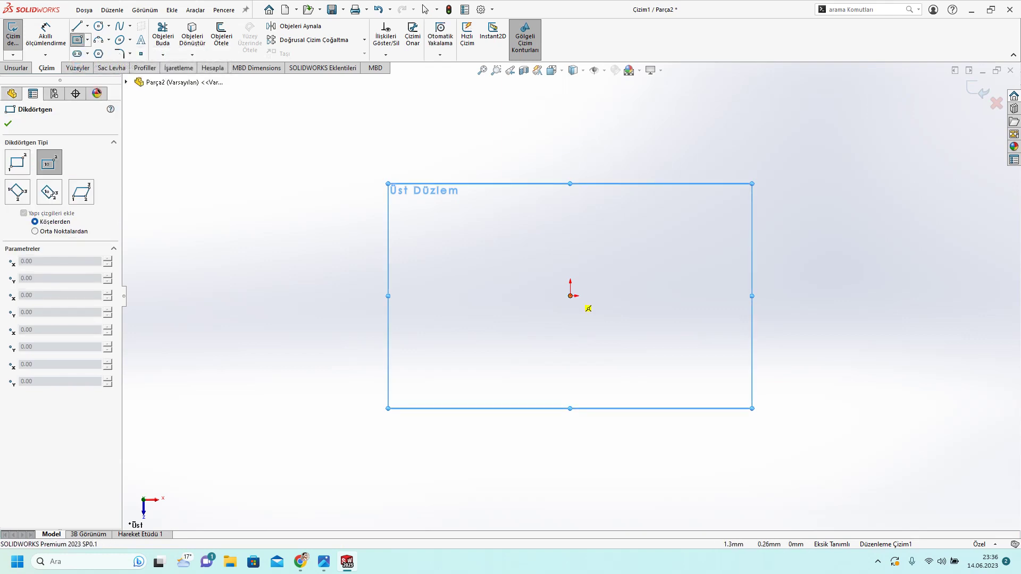
left_click(570, 296)
left_click(660, 227)
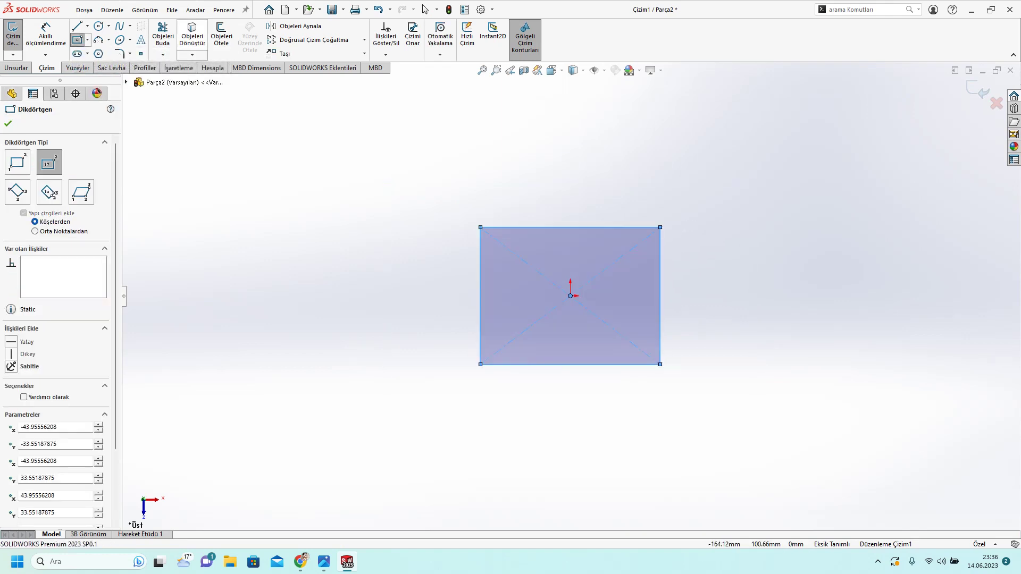
key("Escape")
Step: Compare with the drawing and dimension both rectangle sides to 36 mm
left_click(324, 562)
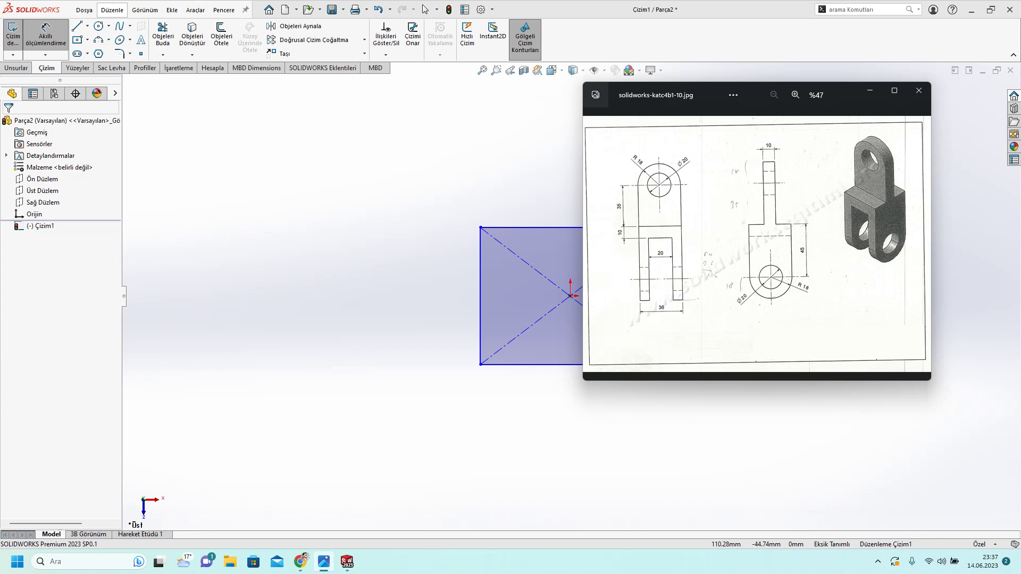
key("alt+Tab")
left_click(480, 295)
left_click(453, 295)
type("36")
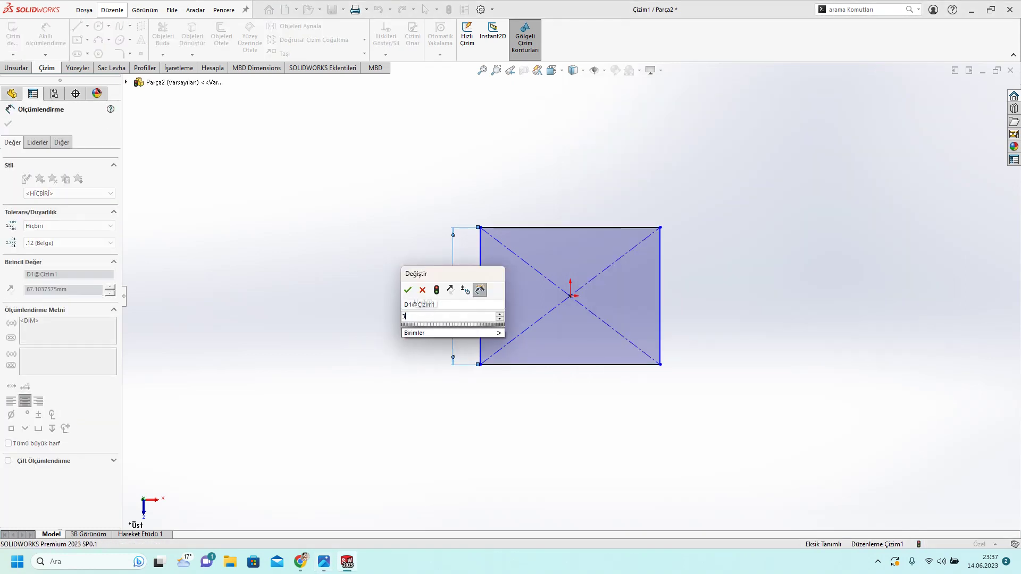
key("Return")
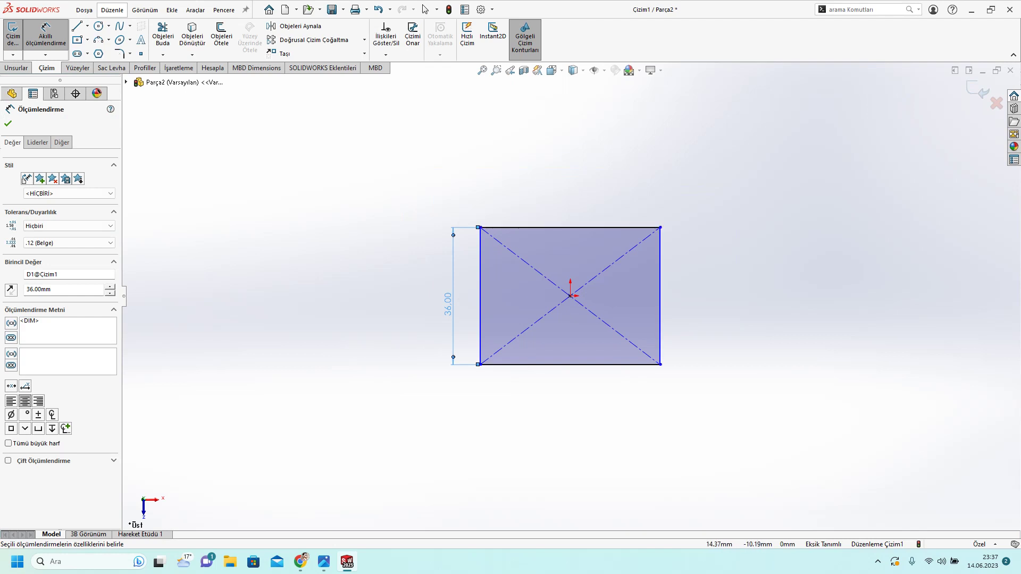
left_click(569, 228)
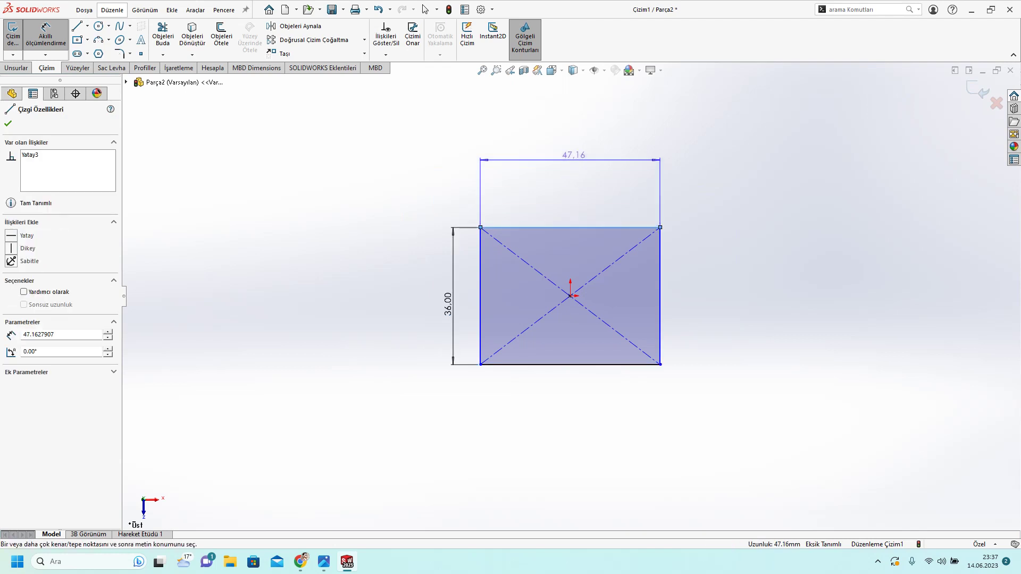
left_click(531, 156)
type("36")
key("Return")
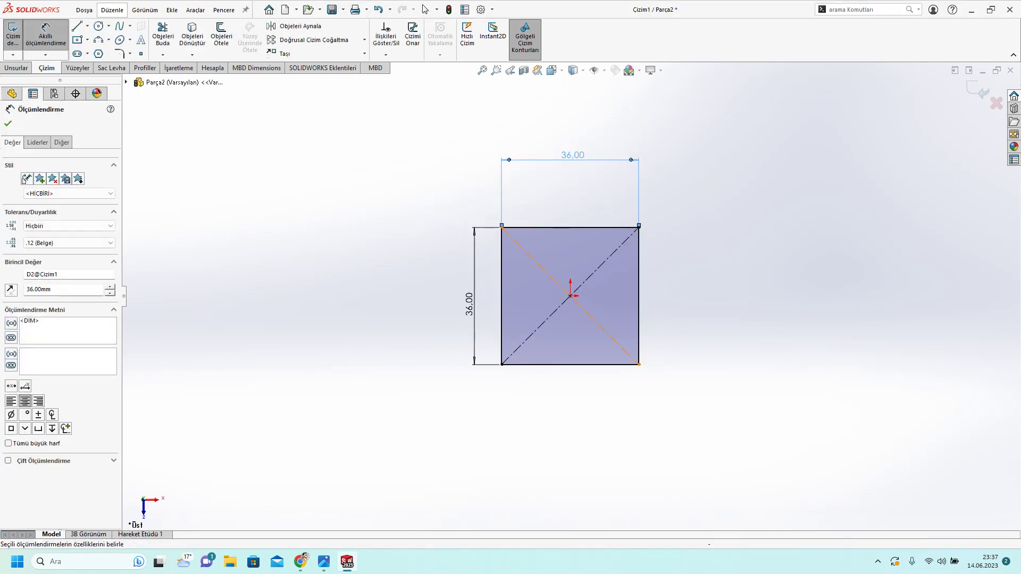
left_click(16, 67)
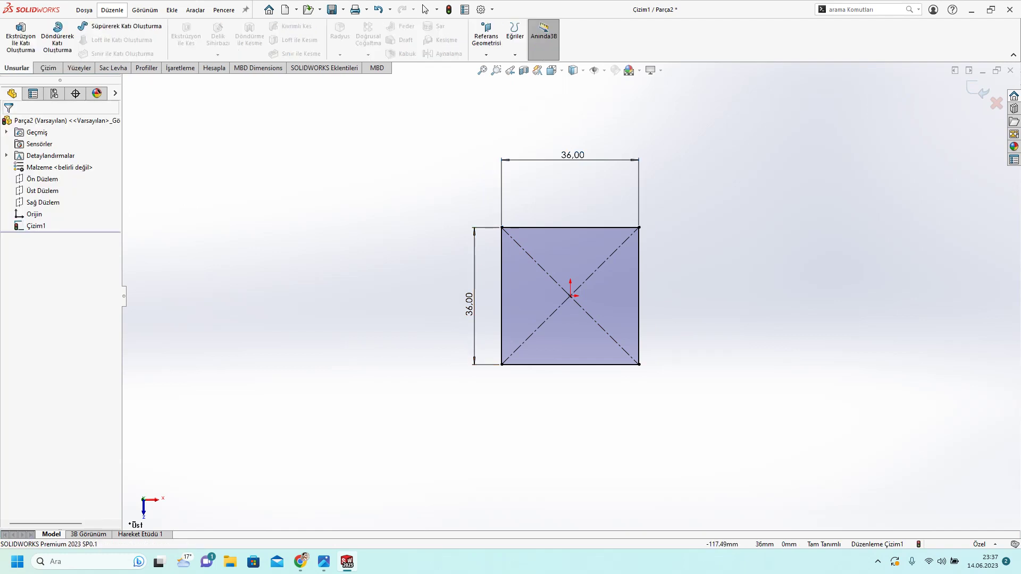
Step: Extrude the 36 × 36 square 10 mm Blind into a solid block
left_click(20, 36)
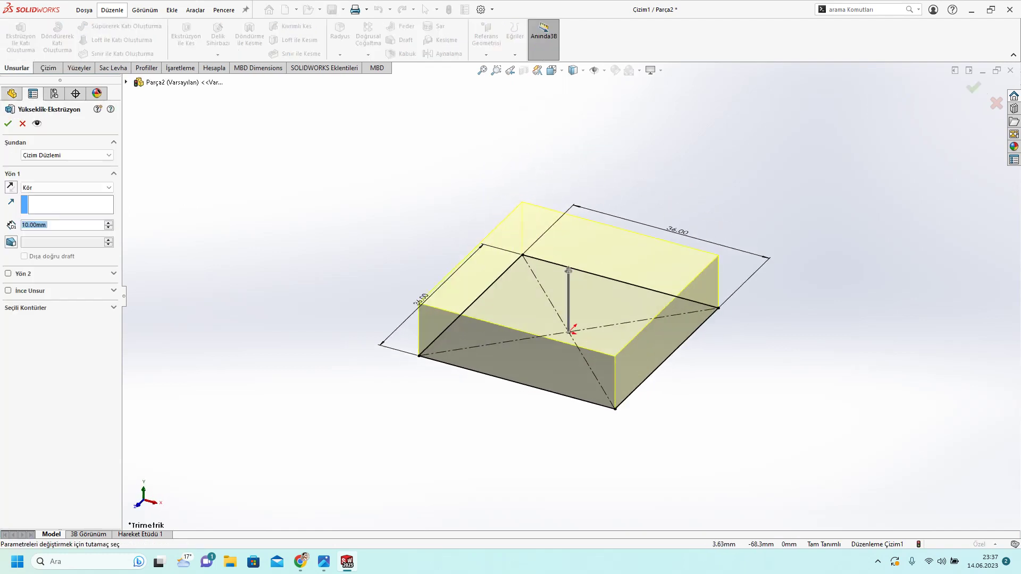
key("alt+Tab")
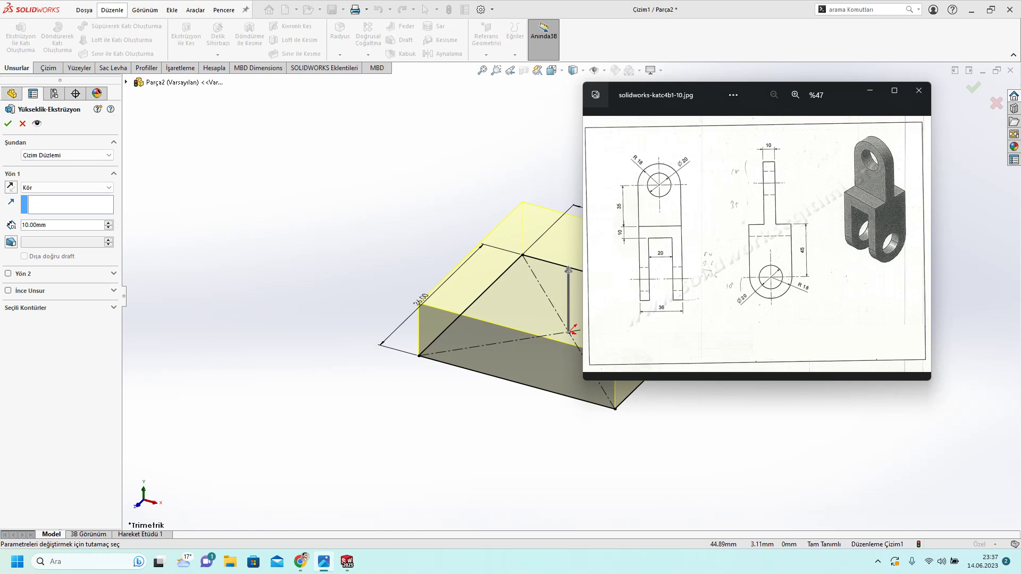
key("alt+Tab")
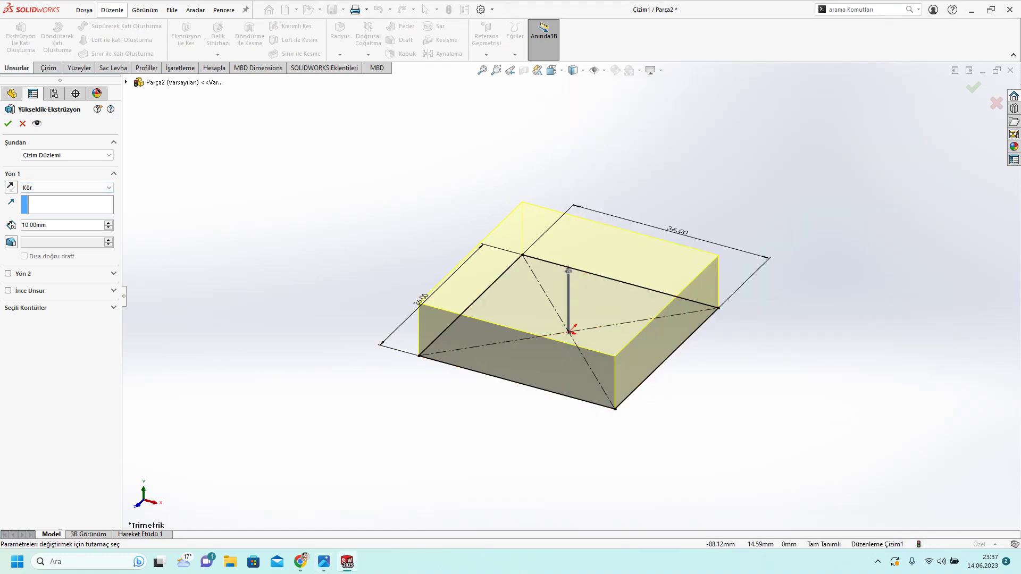
left_click(8, 124)
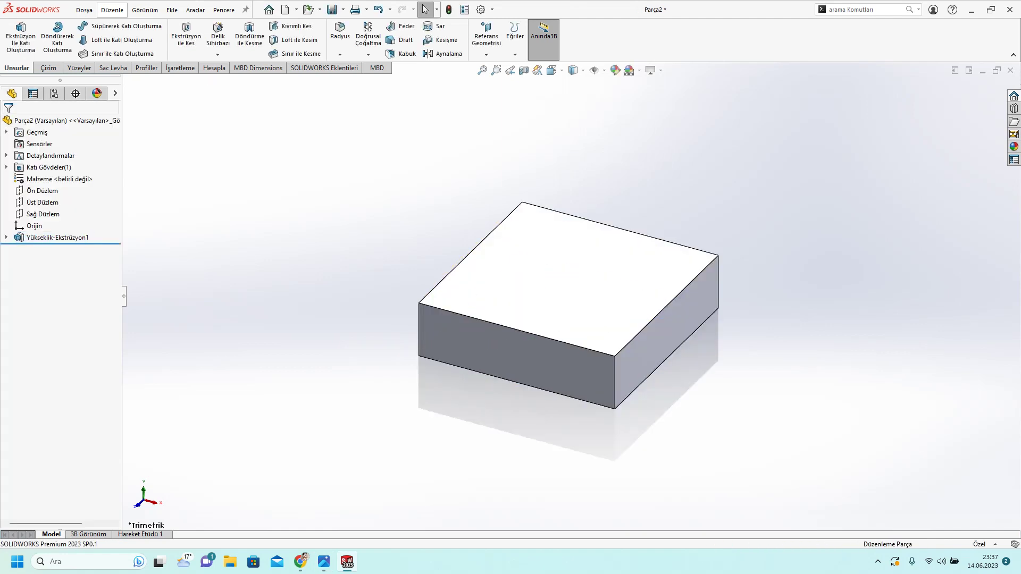
left_click(324, 561)
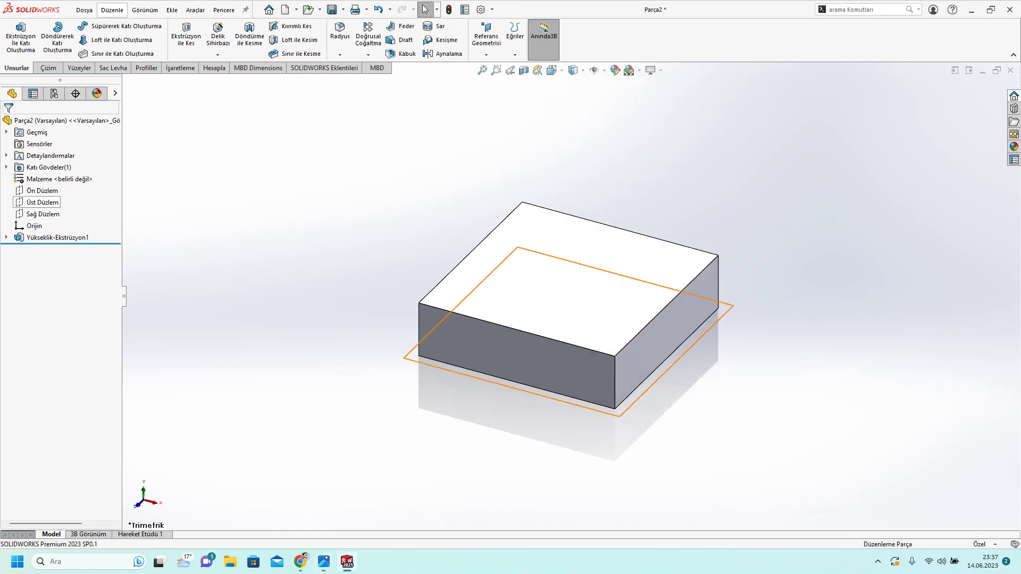
Step: Start a new sketch on the front plane (Ön Düzlem)
left_click(43, 202)
left_click(43, 191)
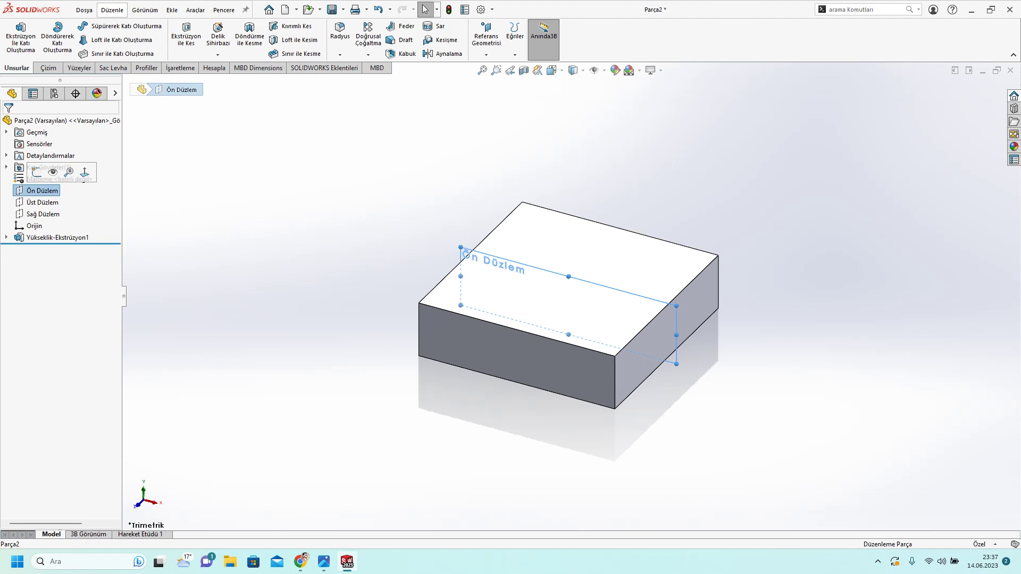
left_click(36, 171)
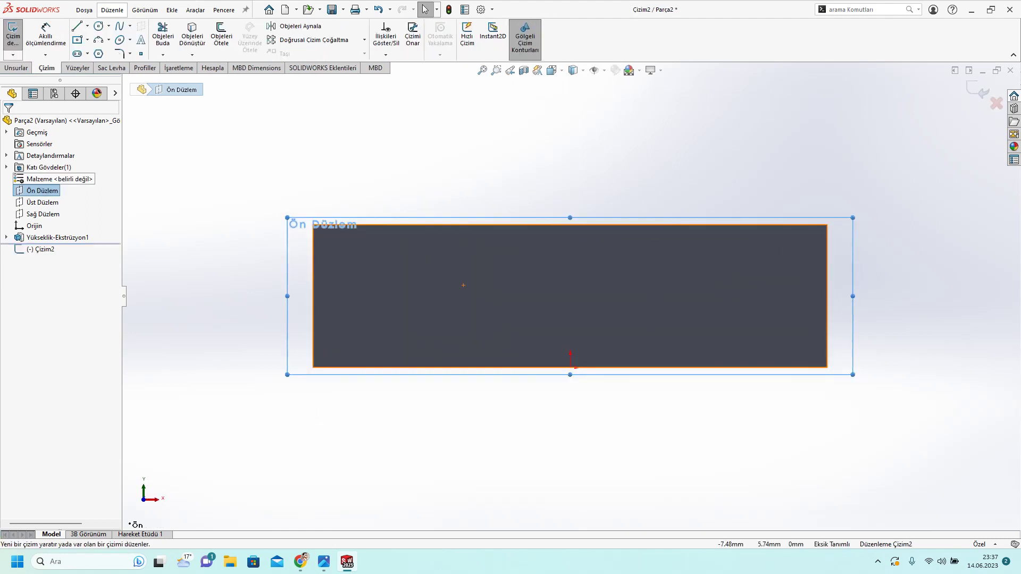
scroll(478, 244, "down", 2)
scroll(532, 314, "up", 4)
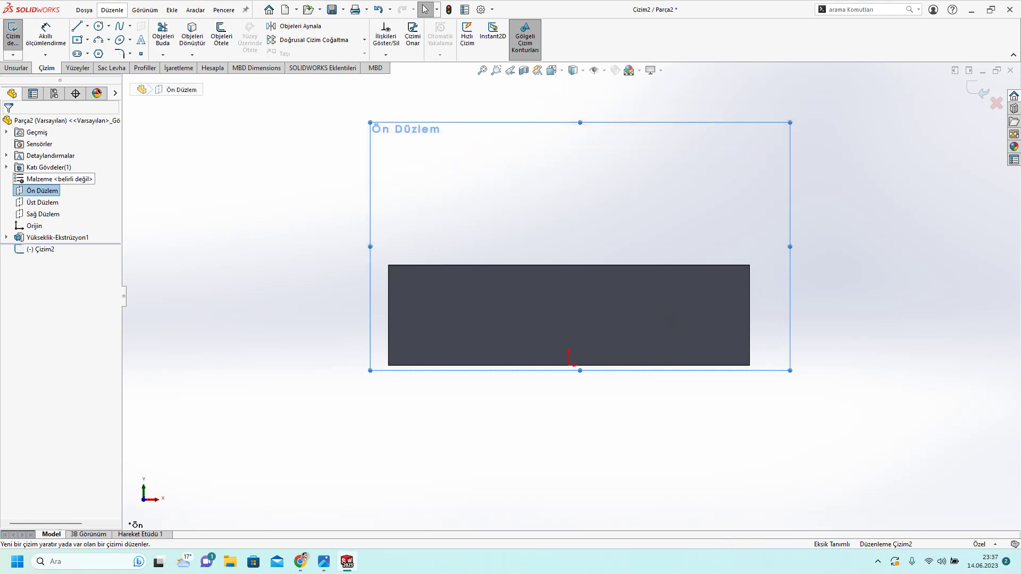
scroll(571, 296, "up", 3)
scroll(670, 224, "down", 2)
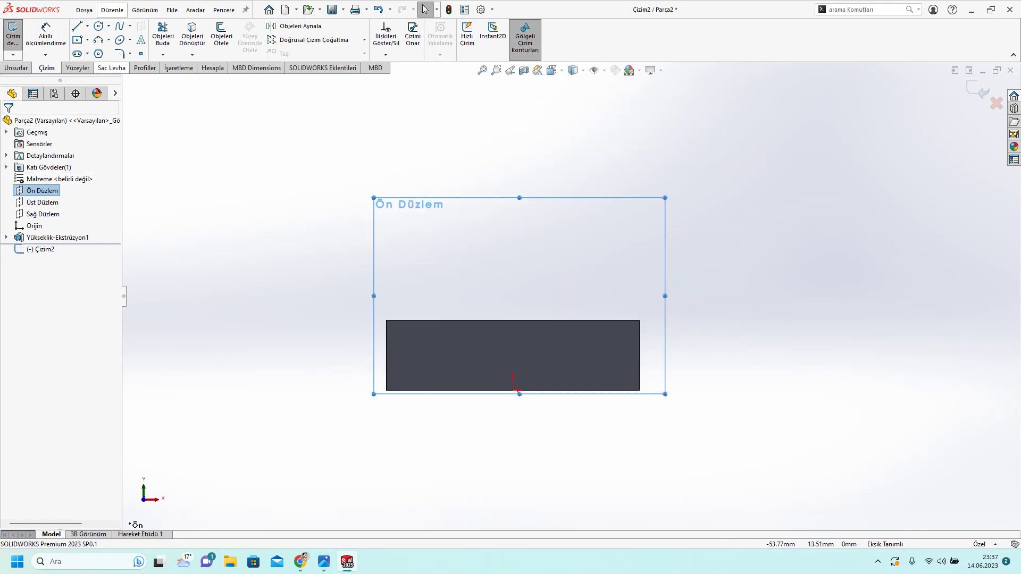
Step: Draw a corner rectangle from the block's top-left corner to above its right edge
left_click(87, 39)
left_click(123, 53)
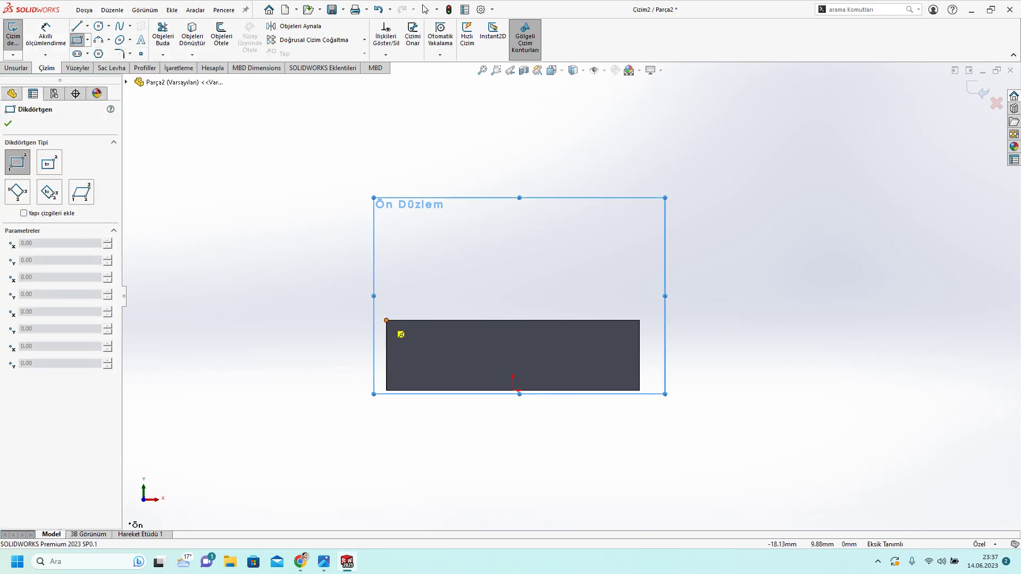
left_click(386, 320)
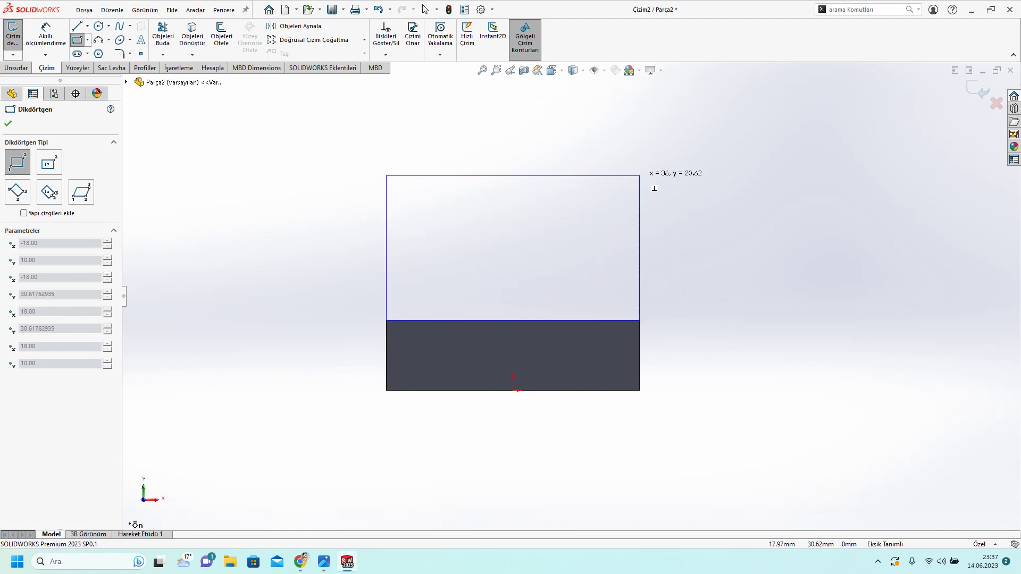
left_click(639, 165)
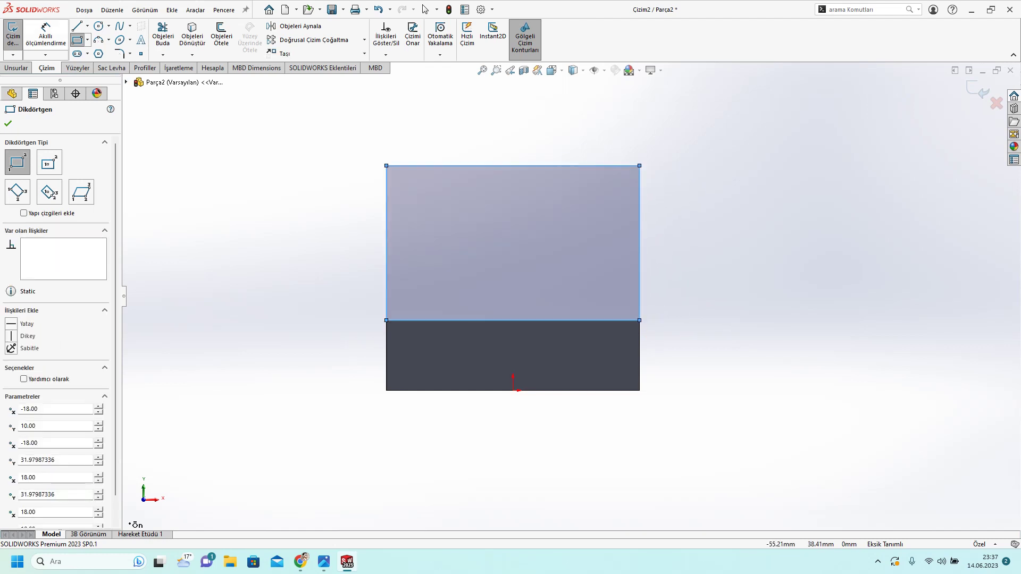
key("Escape")
key("alt+Tab")
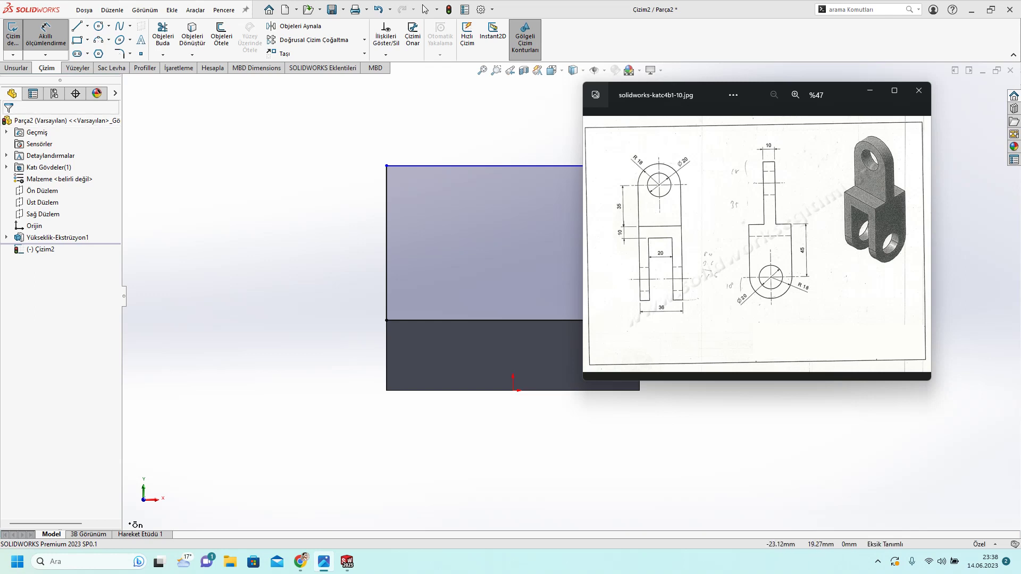
left_click(386, 242)
Step: Dimension the lug rectangle's height to 35 mm
left_click(334, 244)
type("35")
key("Return")
scroll(570, 293, "up", 3)
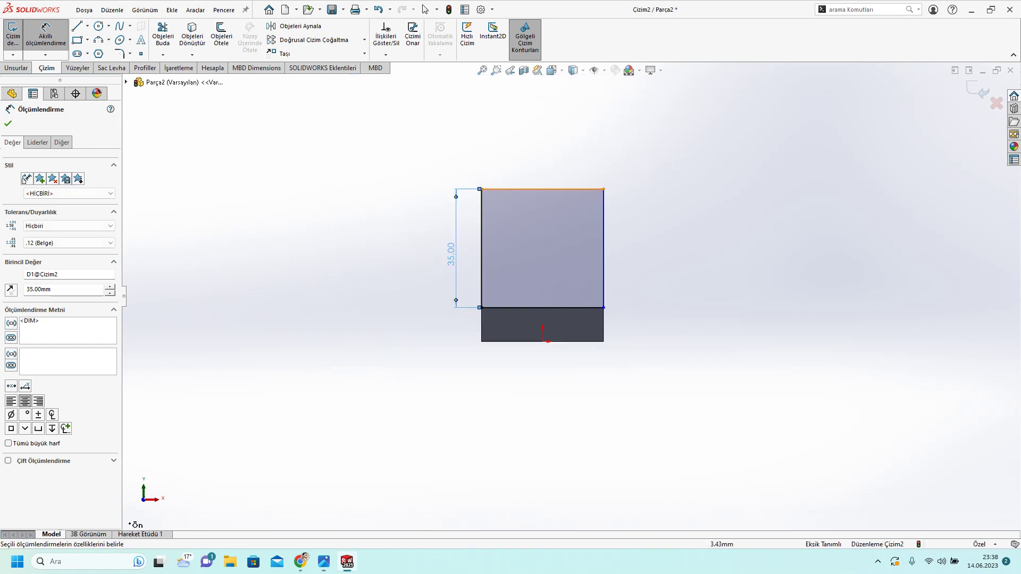
scroll(554, 165, "down", 1)
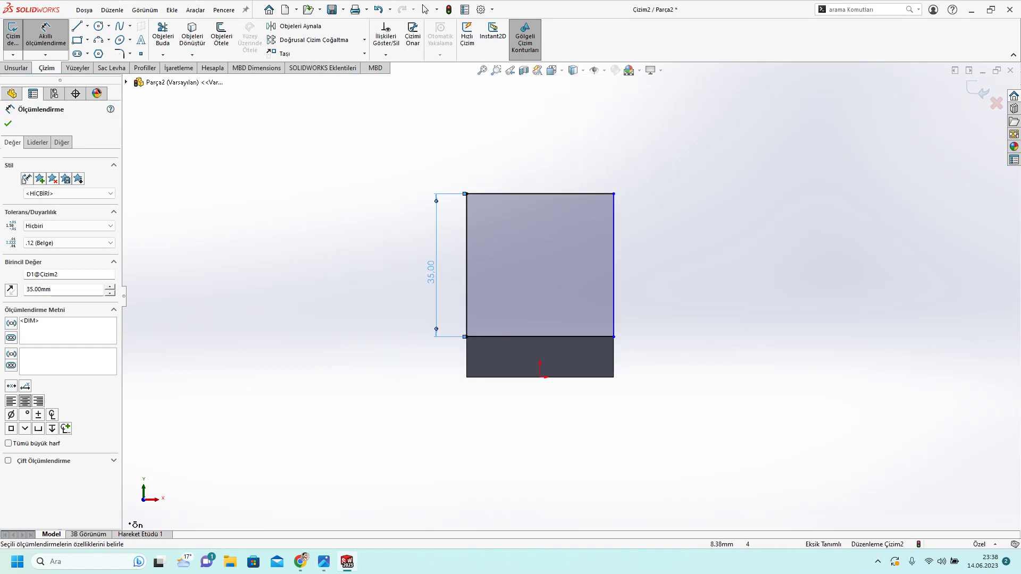
Step: Set the rectangle's width to 36 mm and centre a circle on its top-edge midpoint
left_click(532, 194)
left_click(529, 140)
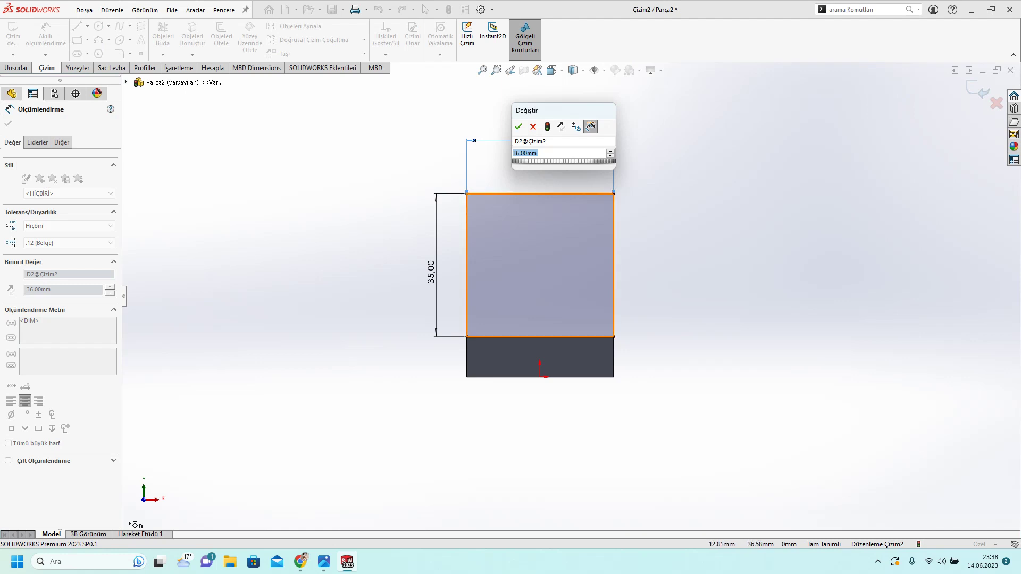
type("36")
key("Return")
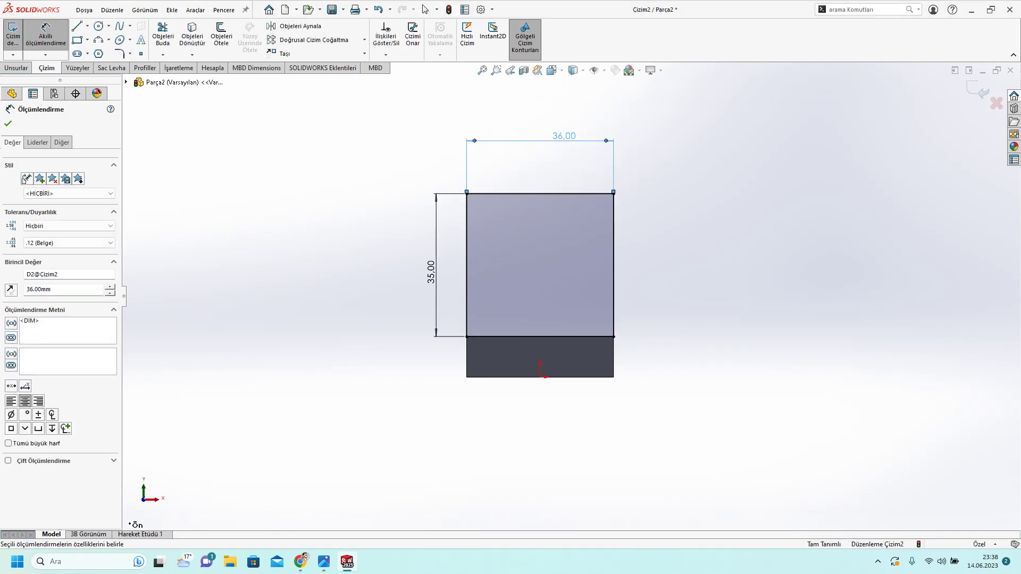
key("c")
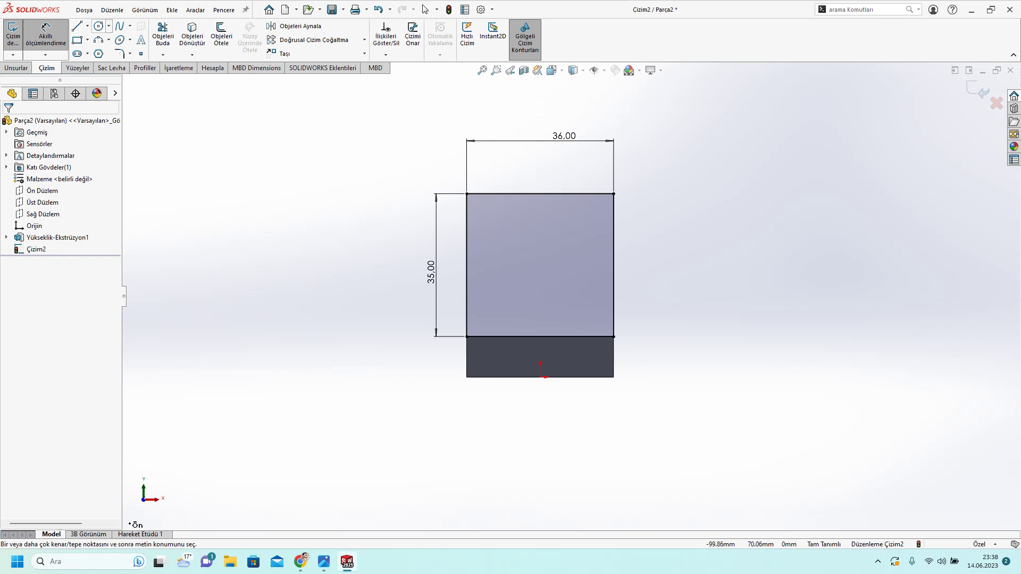
left_click(541, 194)
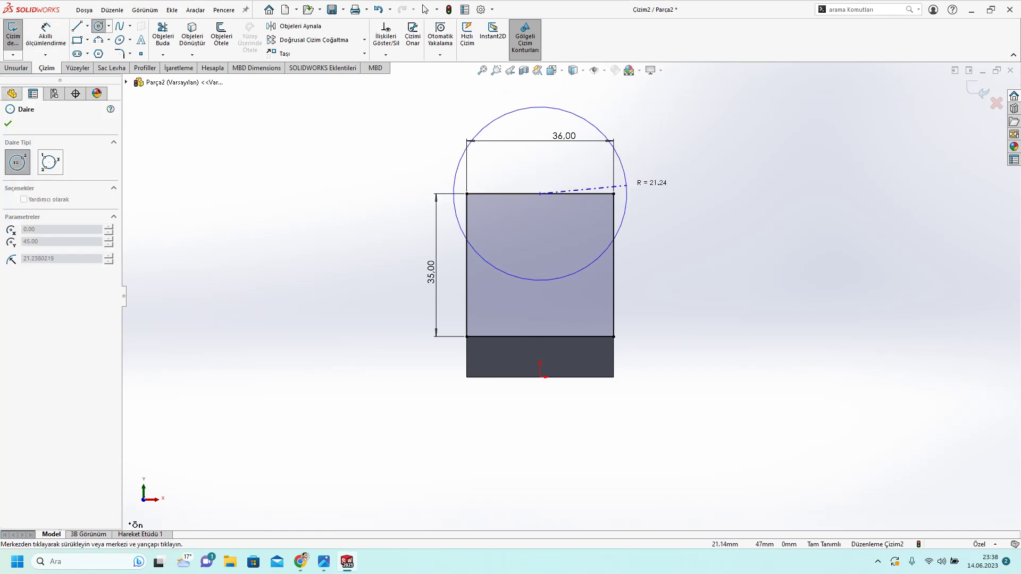
Step: Draw a large and a small concentric circle at the top-edge midpoint, checking the drawing
left_click(614, 193)
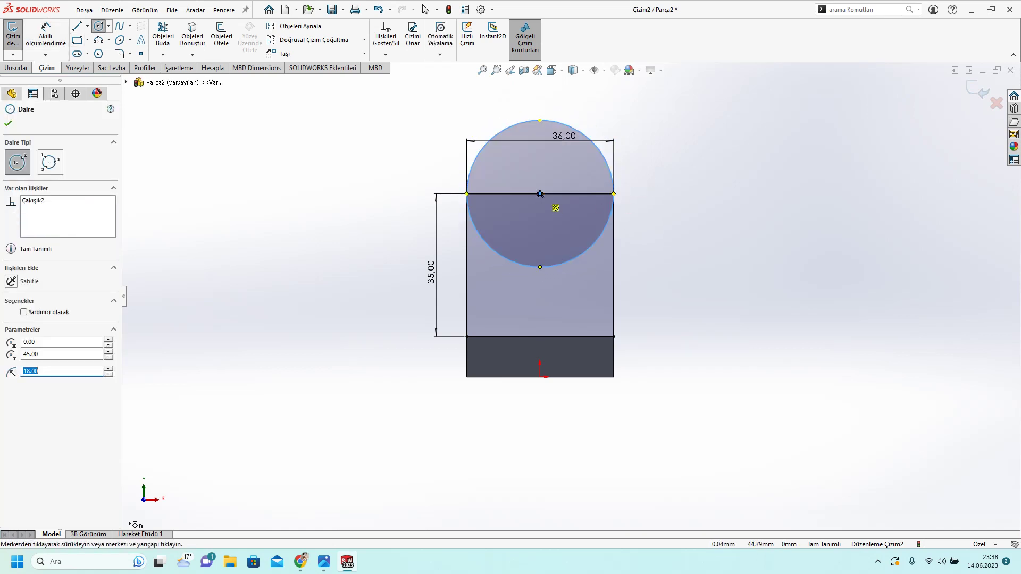
left_click(542, 195)
left_click(577, 186)
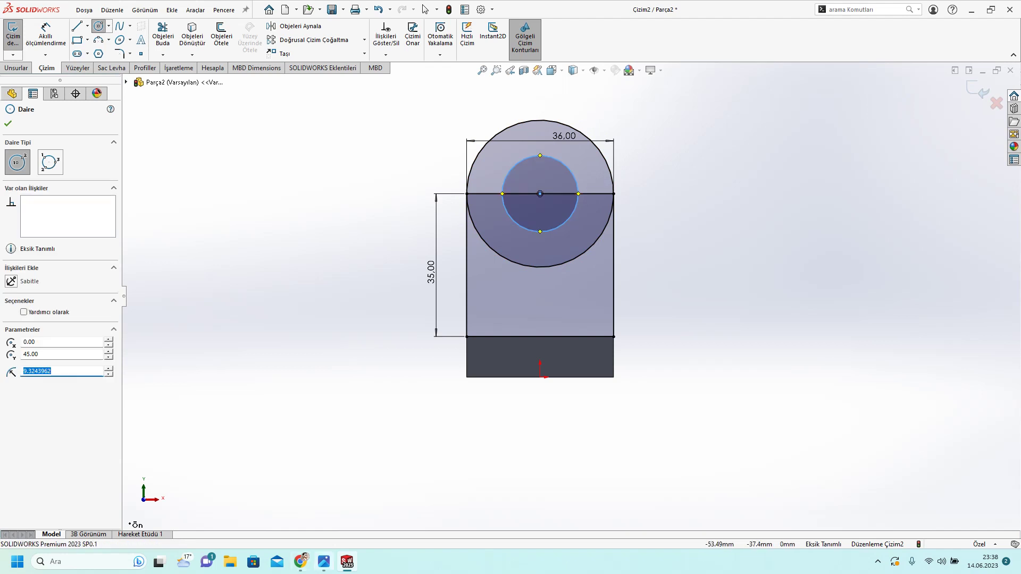
key("alt+Tab")
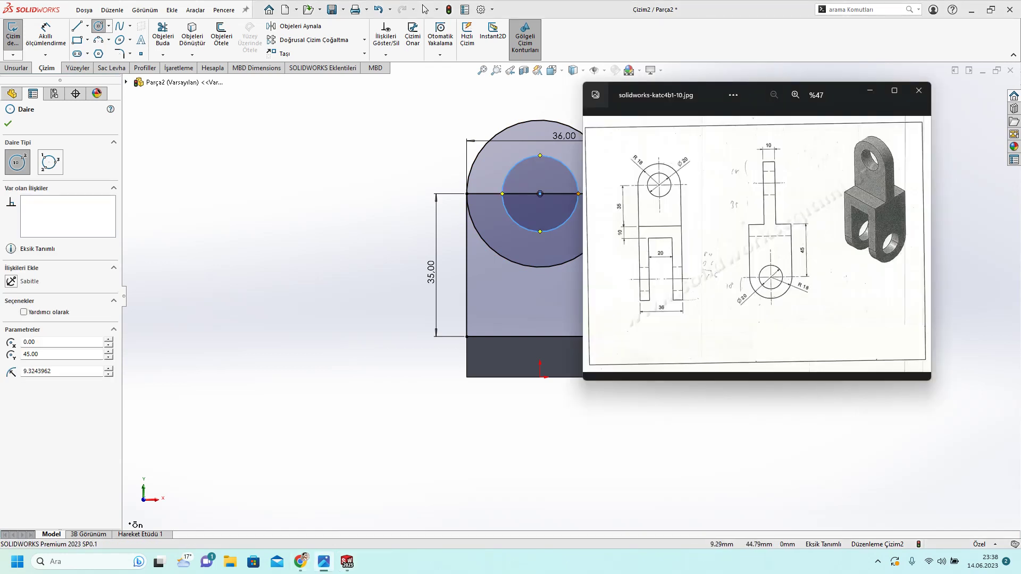
left_click(45, 37)
Step: Dimension the small circle's diameter to 20 mm
left_click(540, 157)
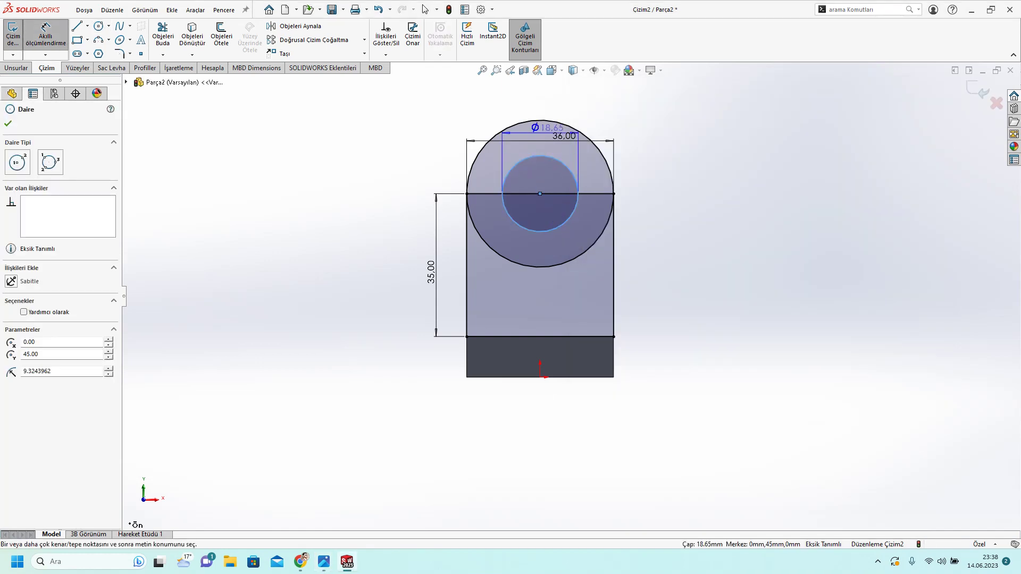
left_click(541, 84)
type("2")
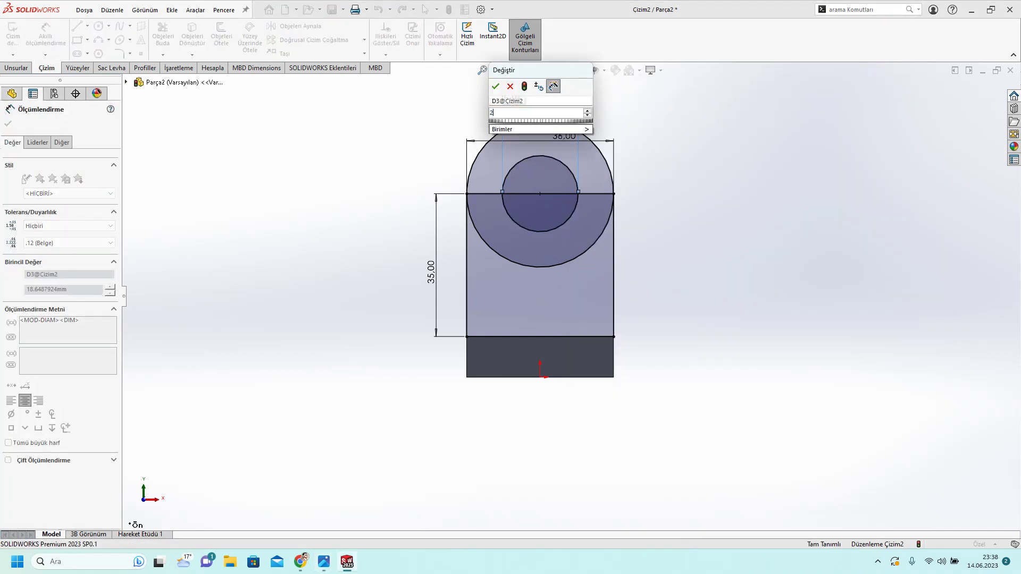
type("0")
key("Return")
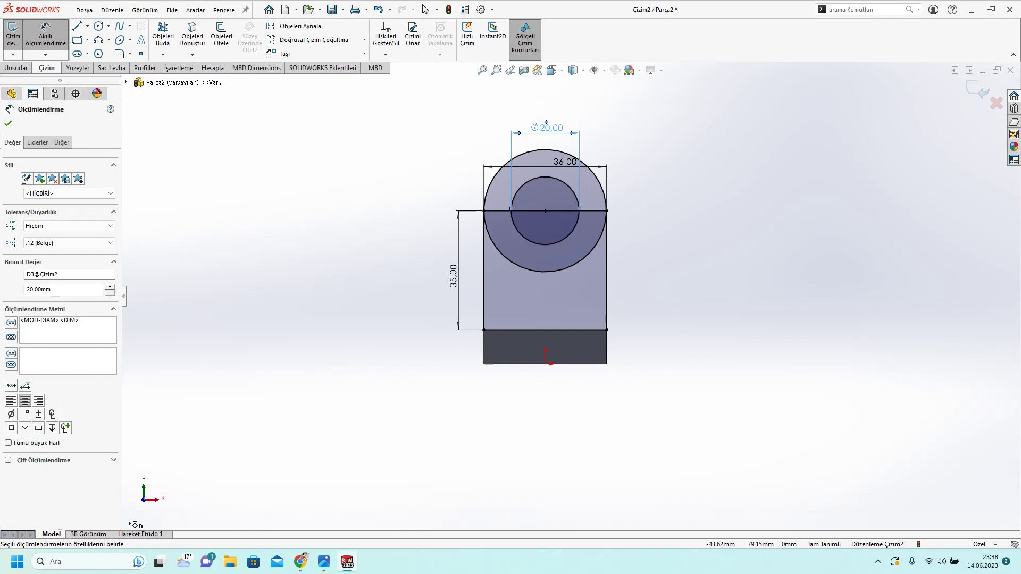
Step: Trim away the big circle's lower arc and the top line between the arc ends
left_click(163, 37)
scroll(571, 221, "down", 3)
left_click(542, 309)
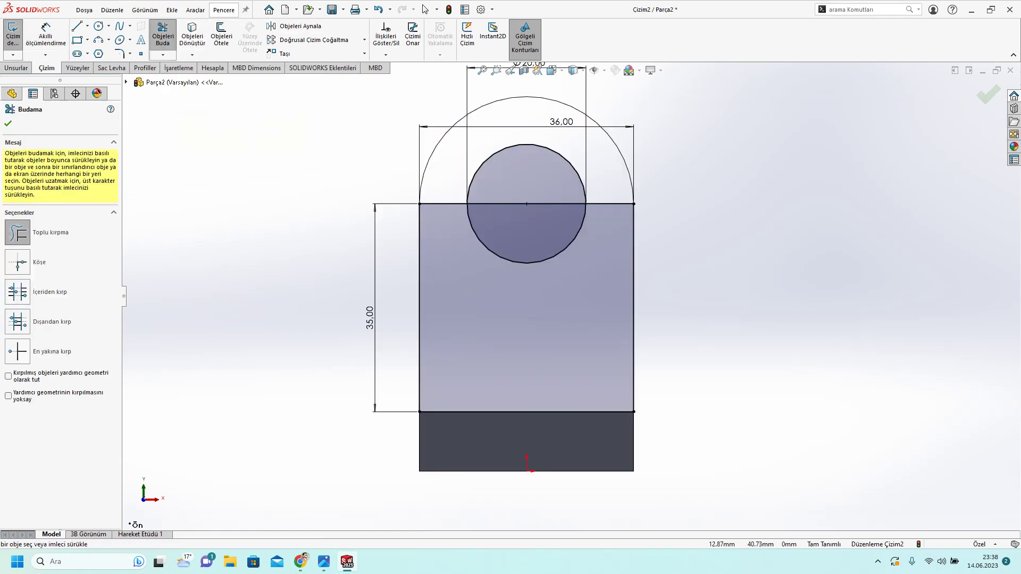
left_click_drag(549, 215, 612, 204)
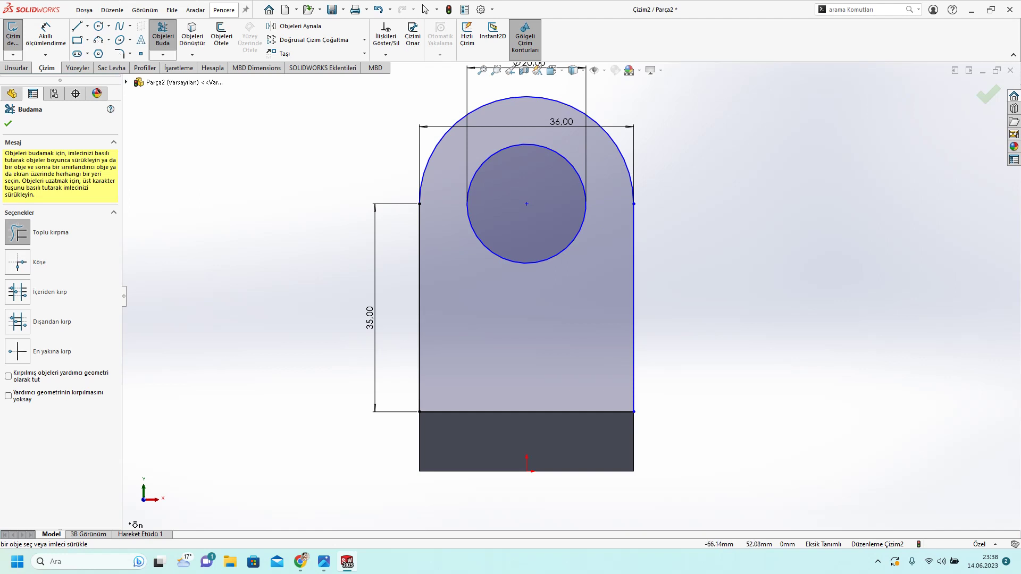
scroll(526, 266, "up", 2)
scroll(527, 266, "down", 2)
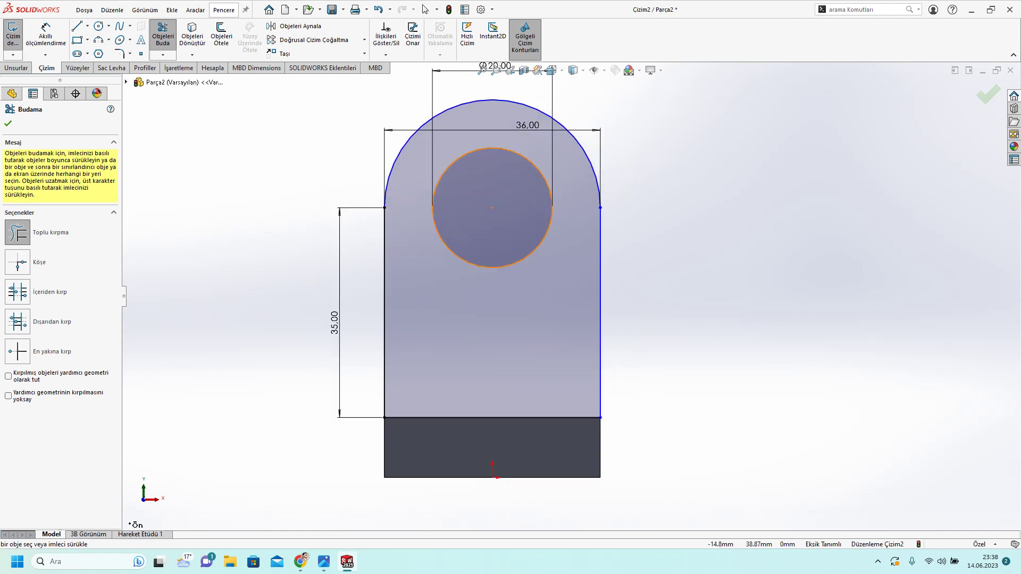
scroll(506, 266, "up", 1)
left_click(45, 33)
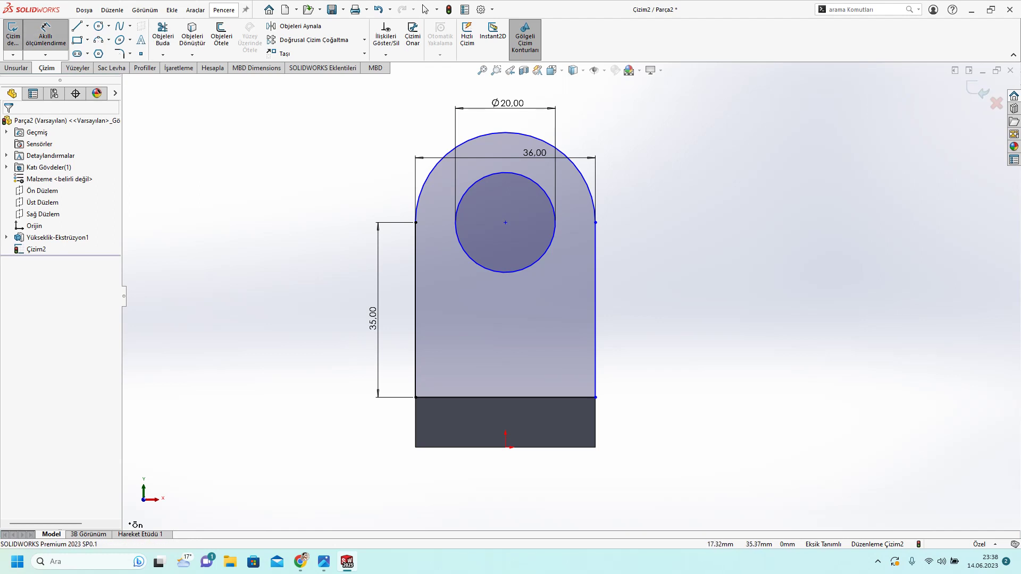
Step: Dimension the hole centre 35 mm above the bottom line
left_click(506, 223)
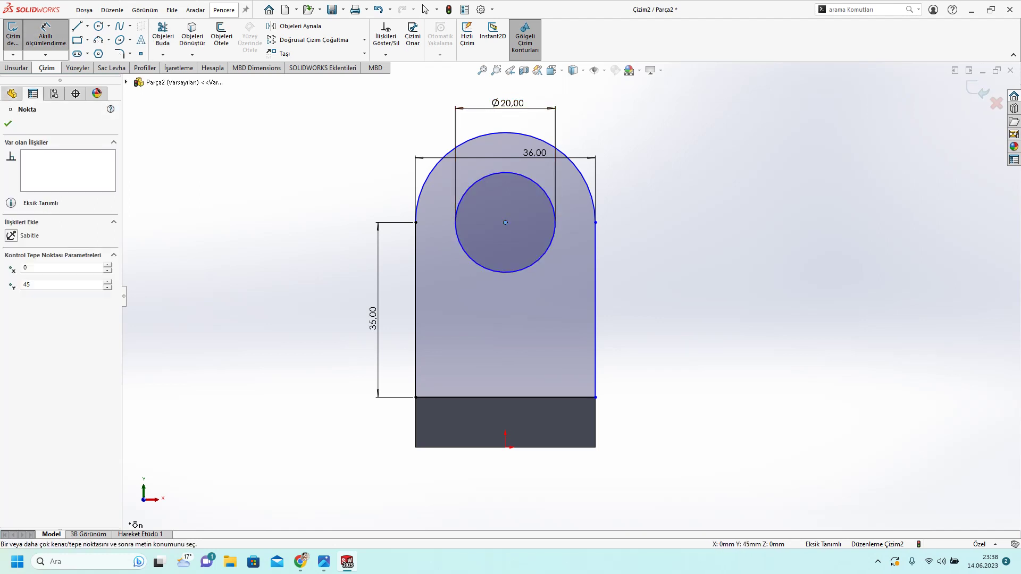
left_click(505, 397)
left_click(675, 303)
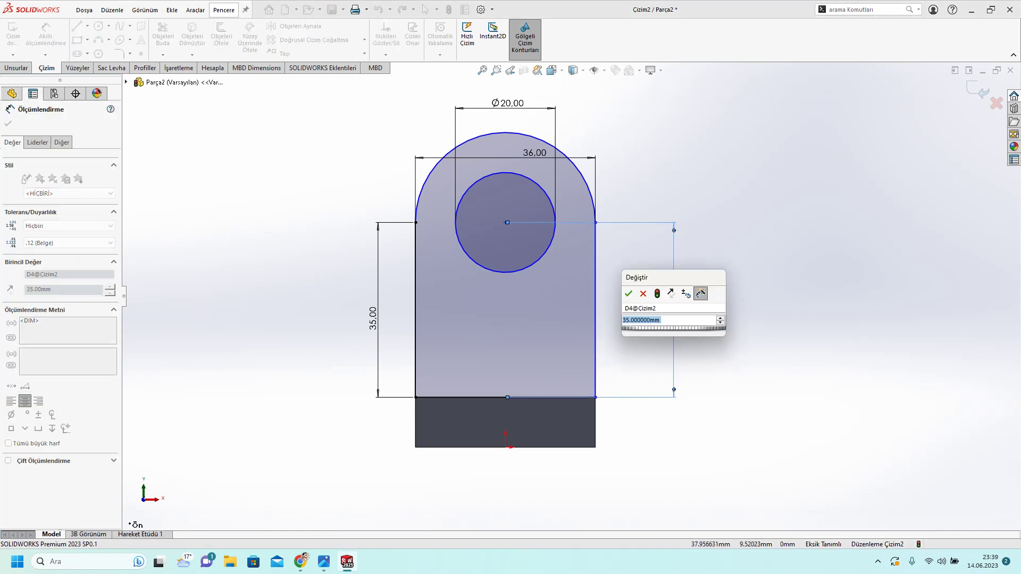
left_click(628, 294)
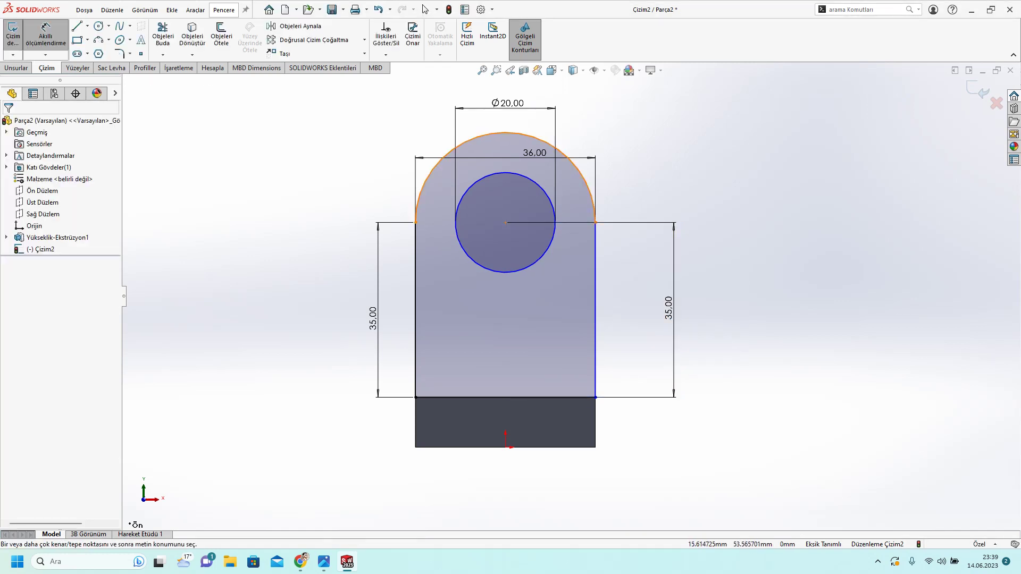
Step: Set the top arc's radius to 18 mm
left_click(505, 133)
left_click(633, 135)
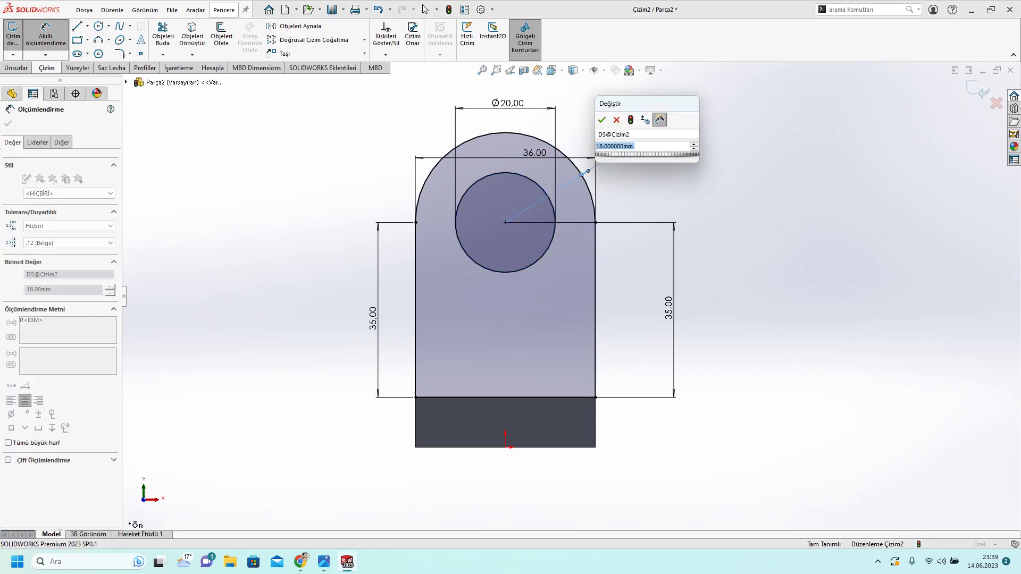
left_click(602, 120)
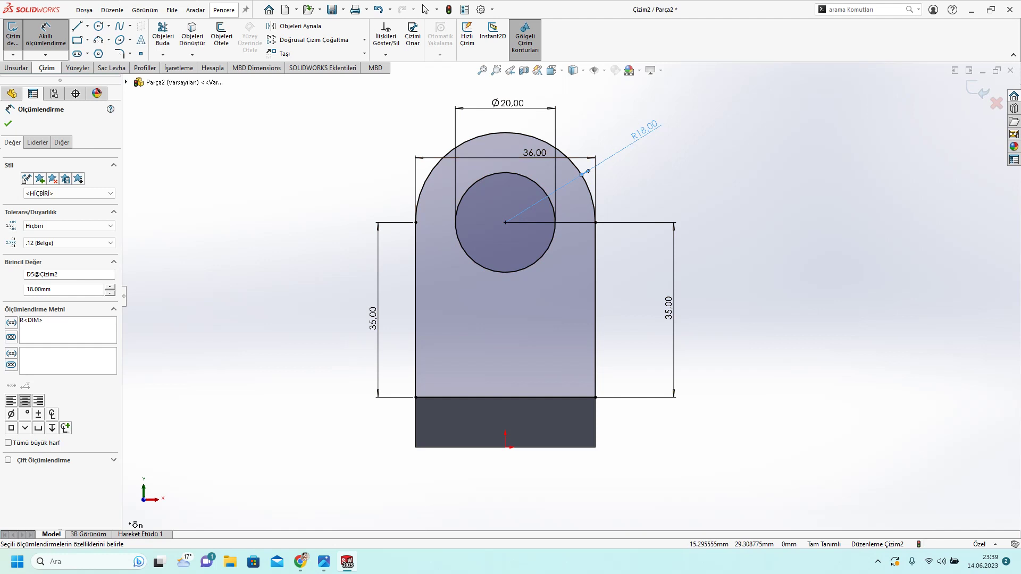
scroll(599, 425, "down", 4)
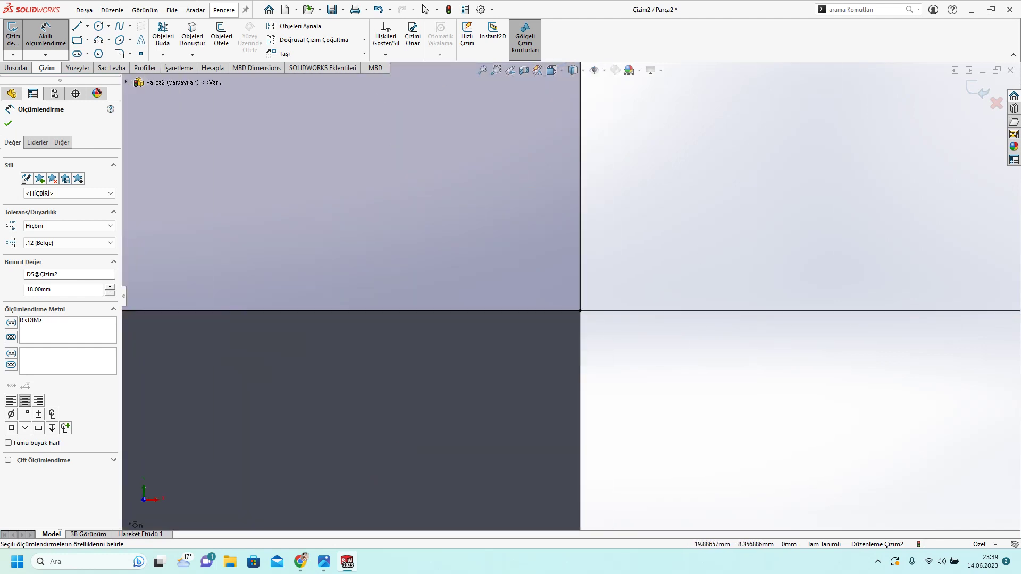
scroll(568, 284, "up", 8)
scroll(526, 243, "down", 8)
scroll(527, 244, "up", 6)
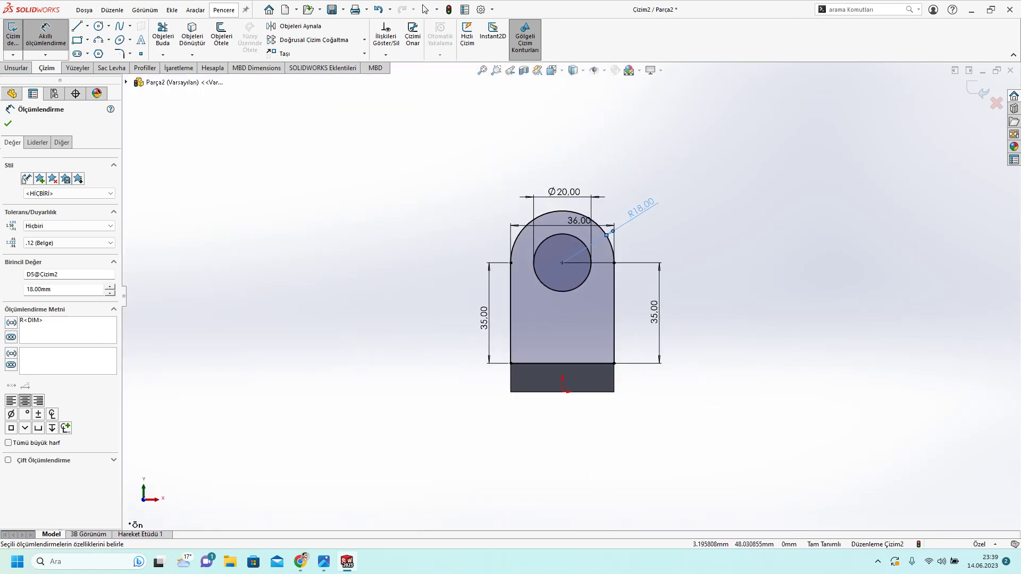
scroll(548, 250, "down", 2)
Step: Extrude the lug sketch 10 mm with a Mid Plane end condition
left_click(16, 67)
left_click(20, 37)
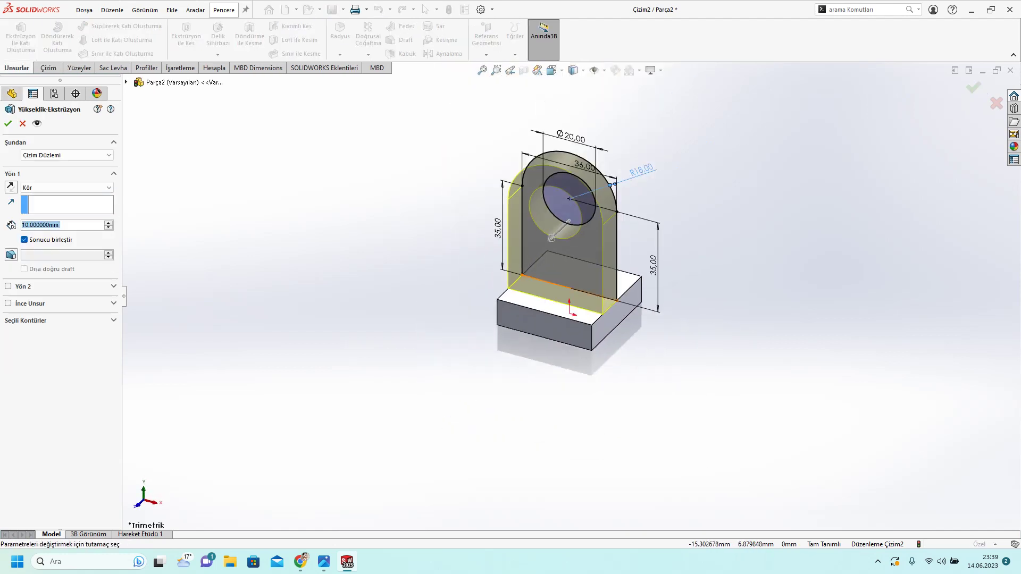
left_click(66, 187)
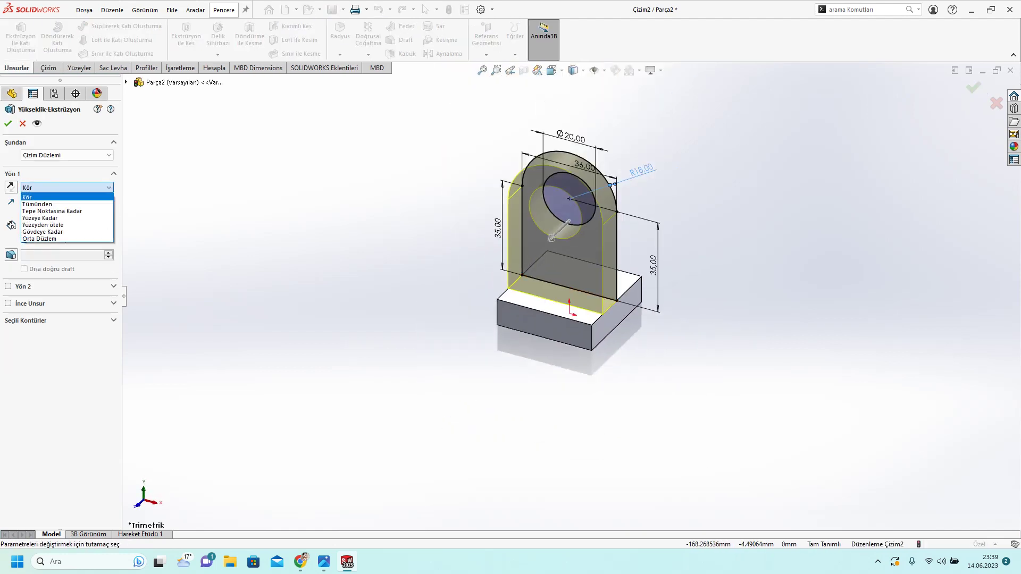
key("Down")
key("Down")
key("Down")
key("Down")
key("Down")
key("Return")
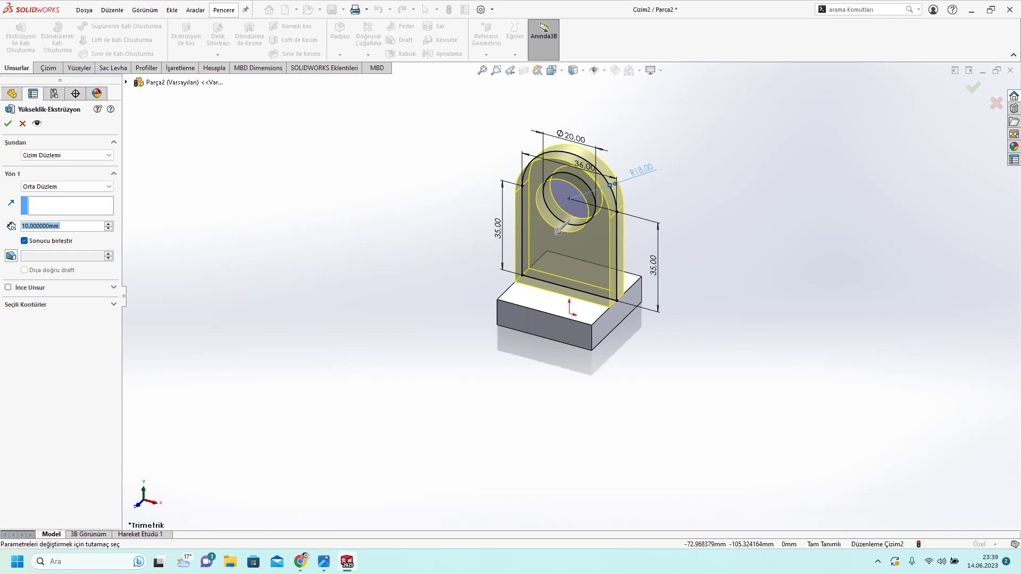
left_click(324, 562)
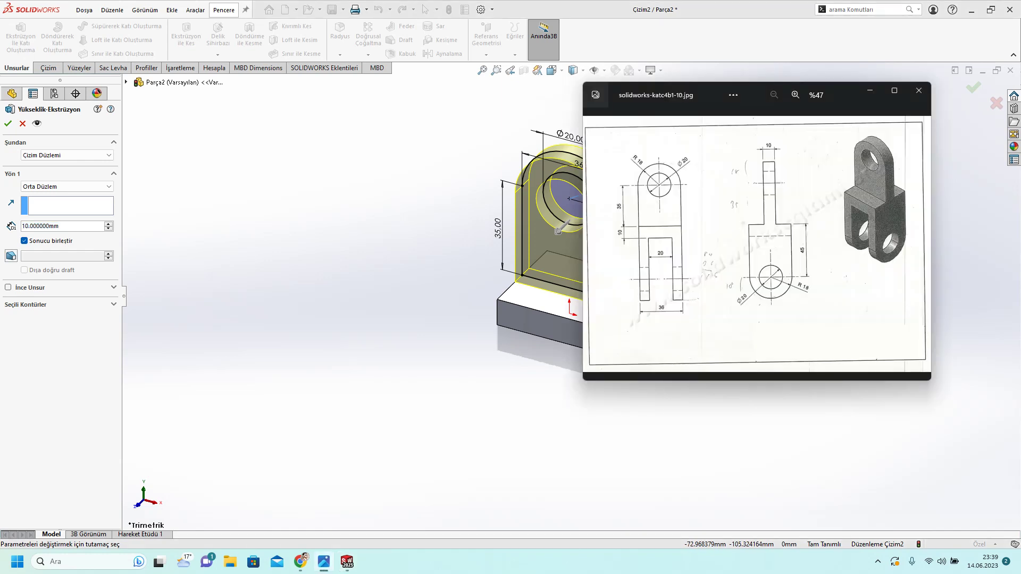
left_click(324, 562)
left_click(8, 124)
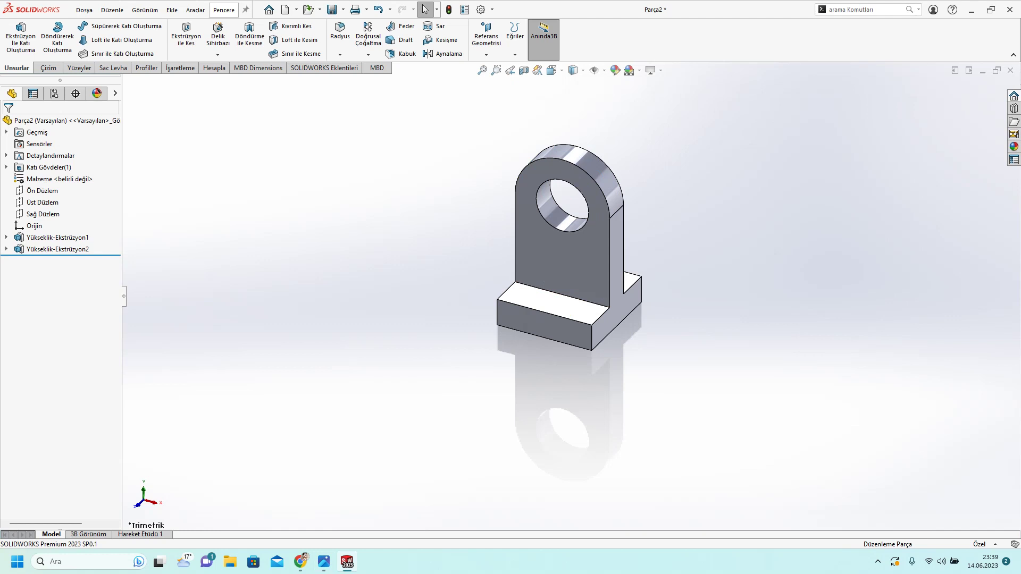
Step: Compare the part with the reference drawing and select its T-shaped side face
key("Left")
key("Left")
key("Down")
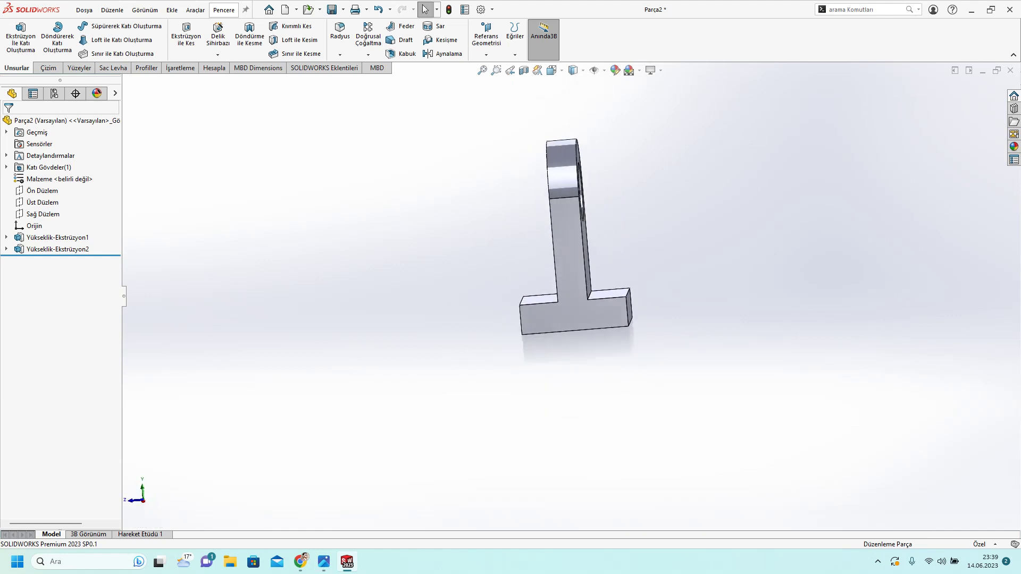
key("alt+Tab")
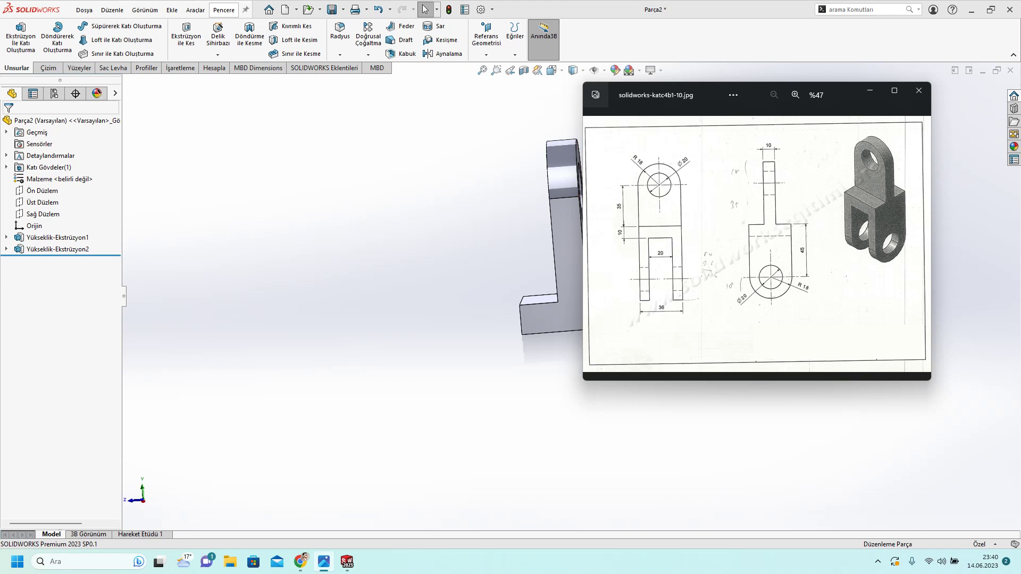
key("alt+Tab")
scroll(553, 266, "down", 5)
mouse_move(553, 266)
middle_mouse_down()
mouse_move(532, 266)
mouse_move(585, 266)
mouse_move(526, 266)
mouse_move(585, 266)
mouse_move(553, 266)
mouse_move(574, 266)
middle_mouse_up()
left_click(574, 303)
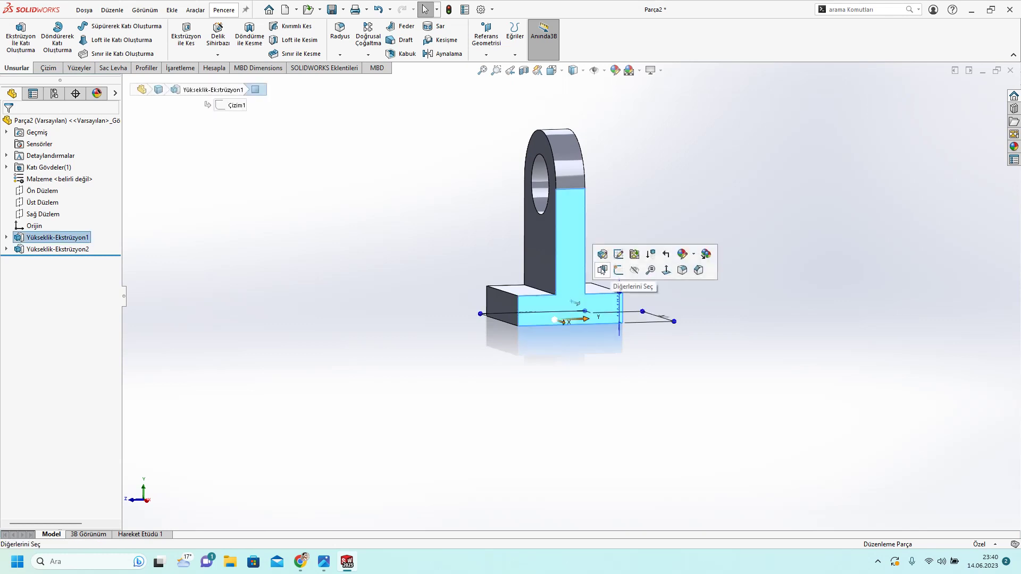
Step: Sketch a rectangle on that face from the base's lower-left corner down below the crossbar
left_click(618, 270)
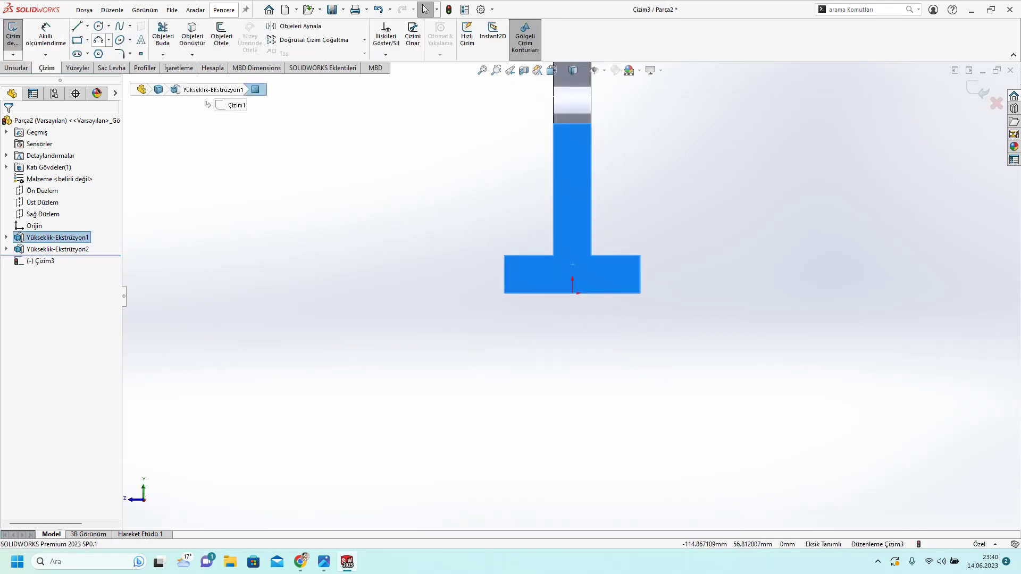
left_click(77, 40)
left_click(504, 293)
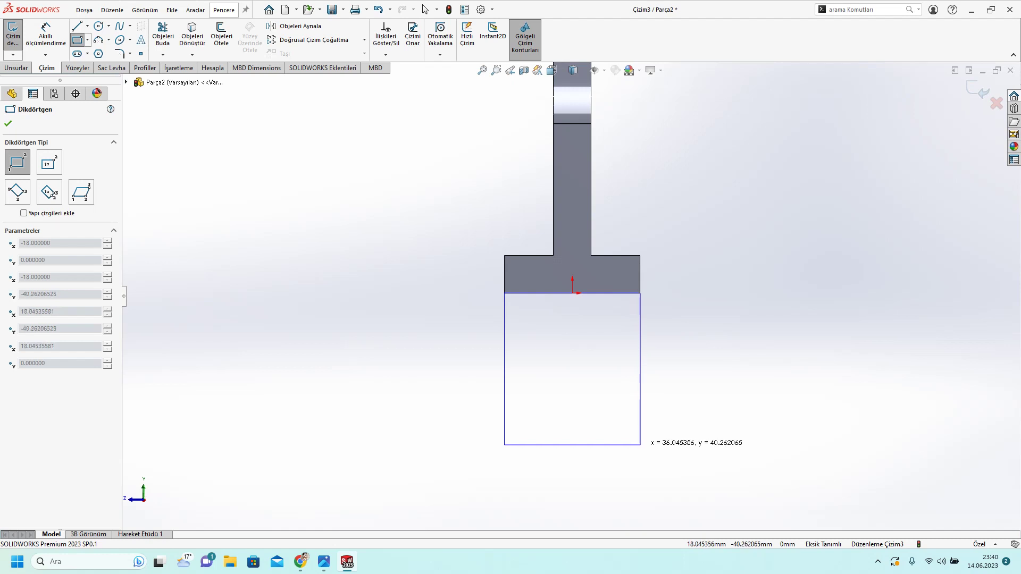
left_click(641, 446)
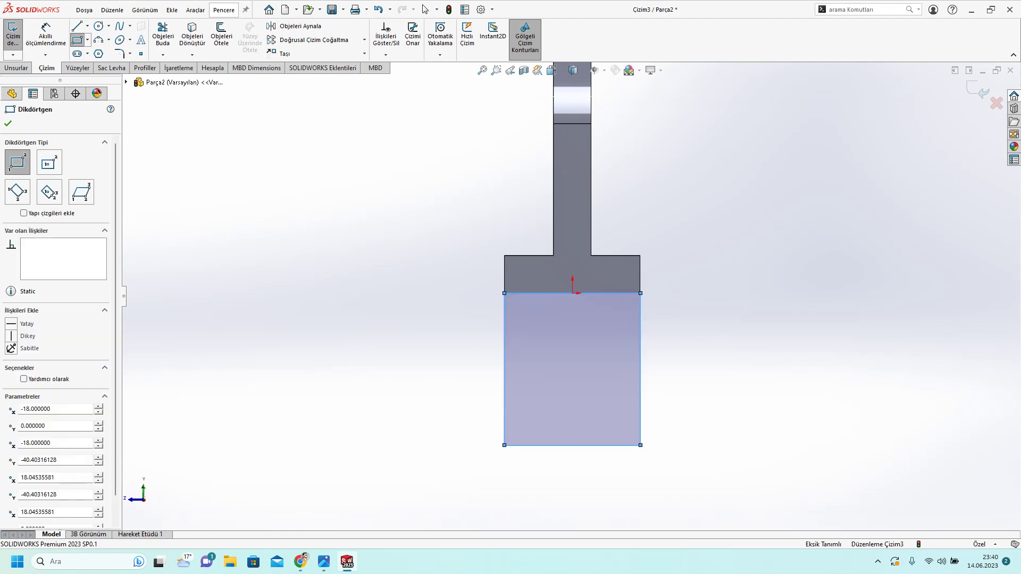
left_click(46, 33)
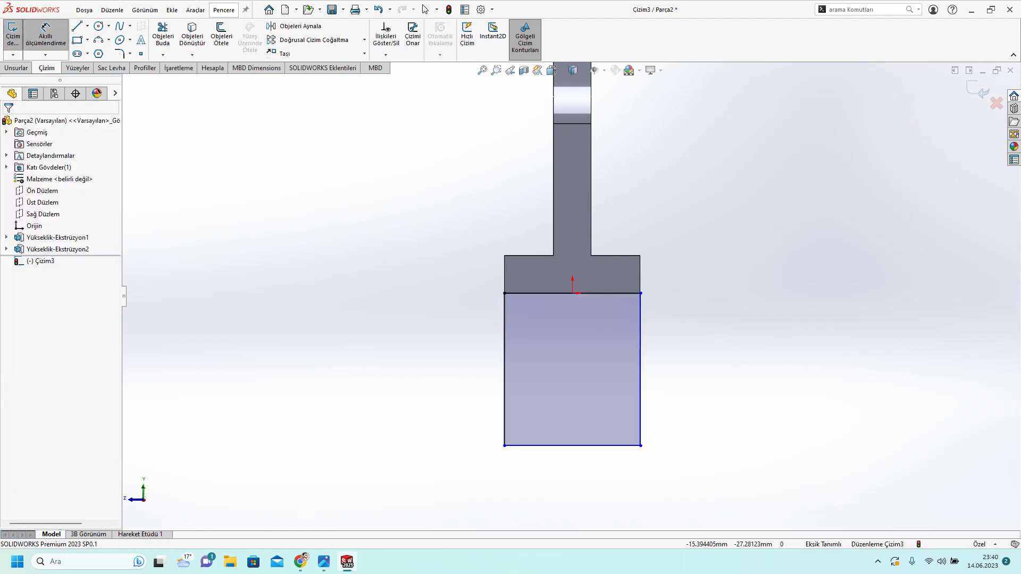
Step: Dimension the new rectangle's left edge to 35 mm
left_click(504, 369)
left_click(454, 369)
type("35")
key("Return")
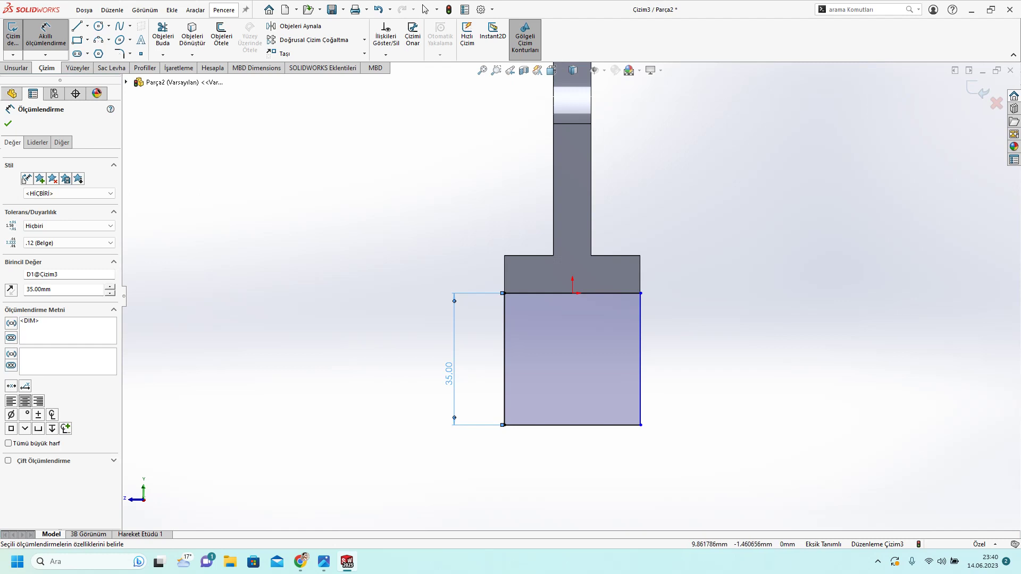
Step: Dimension the lower rectangle's top edge to 36 mm, then compare against the reference drawing
left_click(612, 293)
left_click(614, 220)
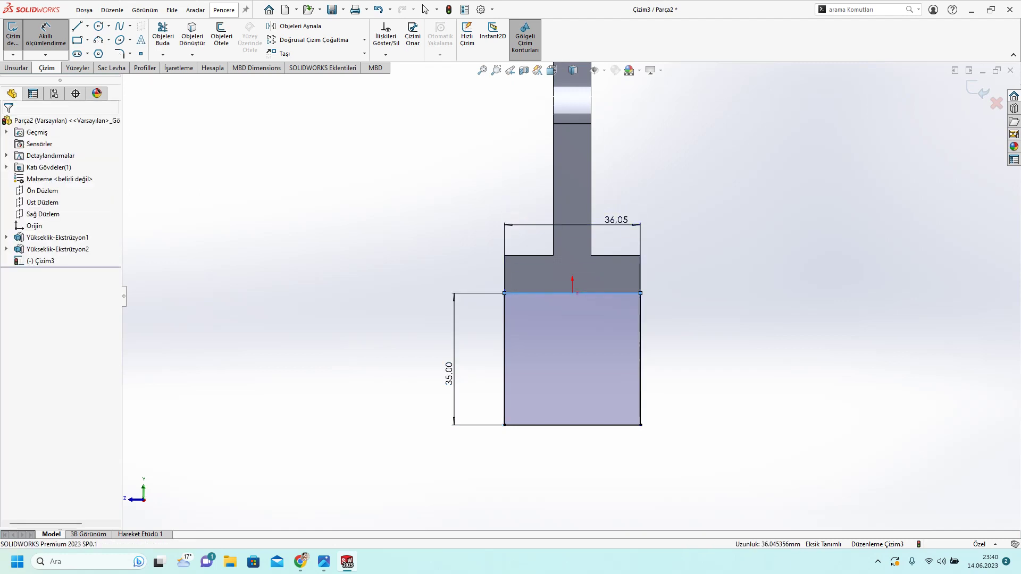
type("36")
key("Return")
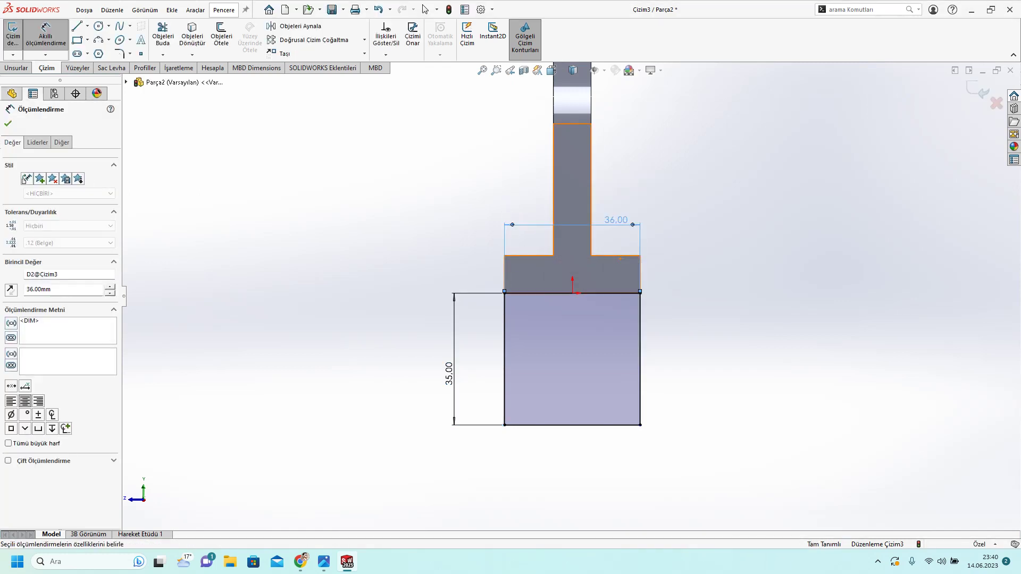
left_click(323, 562)
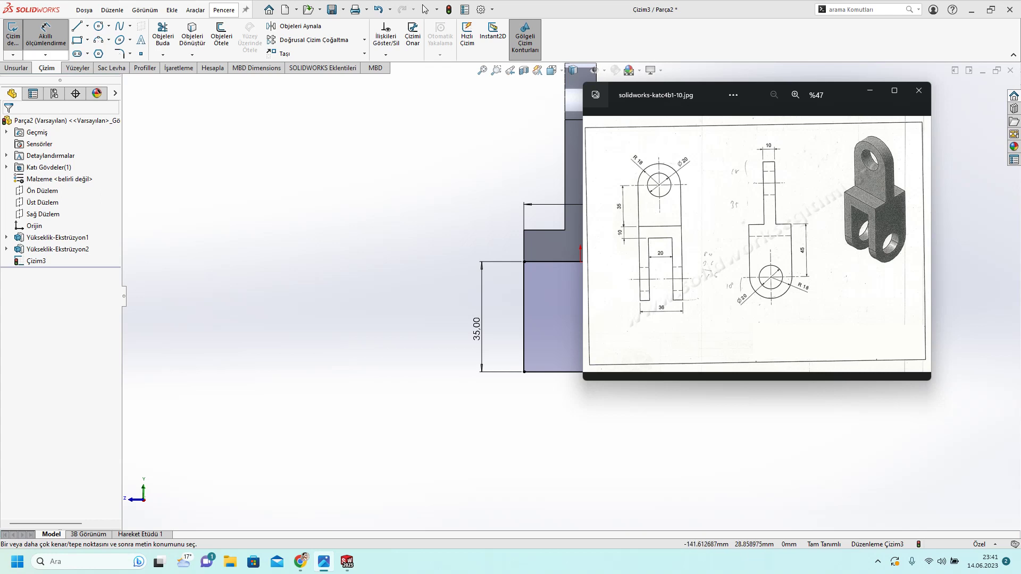
left_click(98, 25)
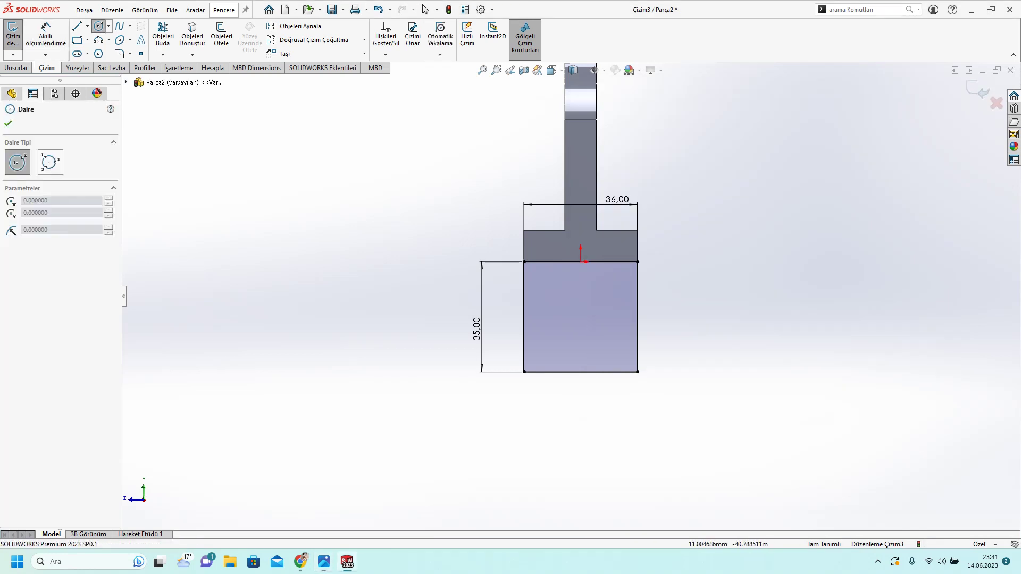
Step: Draw two concentric circles at the bottom-edge midpoint and dimension the inner one Ø20
left_click(580, 372)
left_click(638, 372)
left_click(580, 372)
left_click(609, 372)
left_click(45, 33)
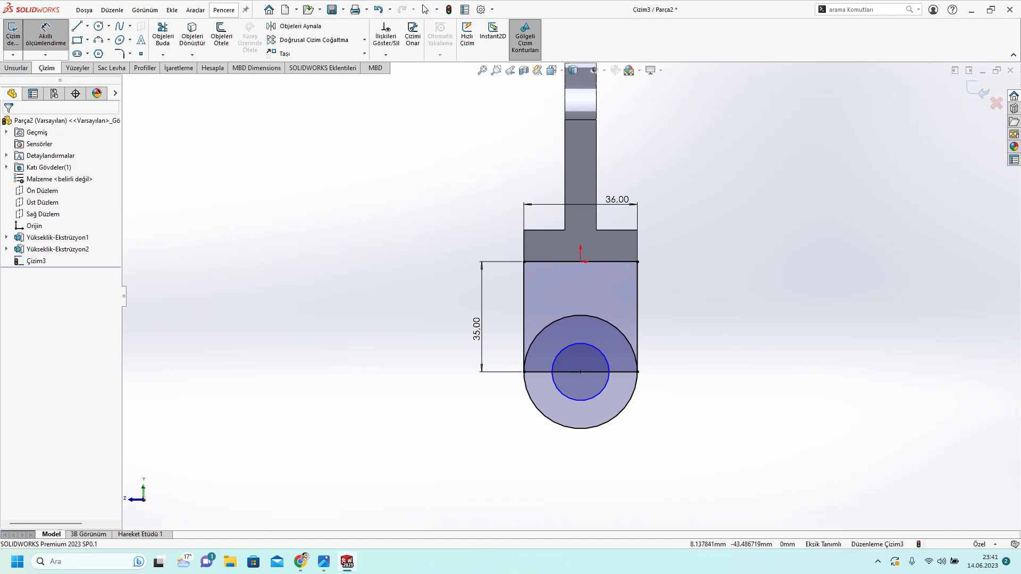
left_click(601, 393)
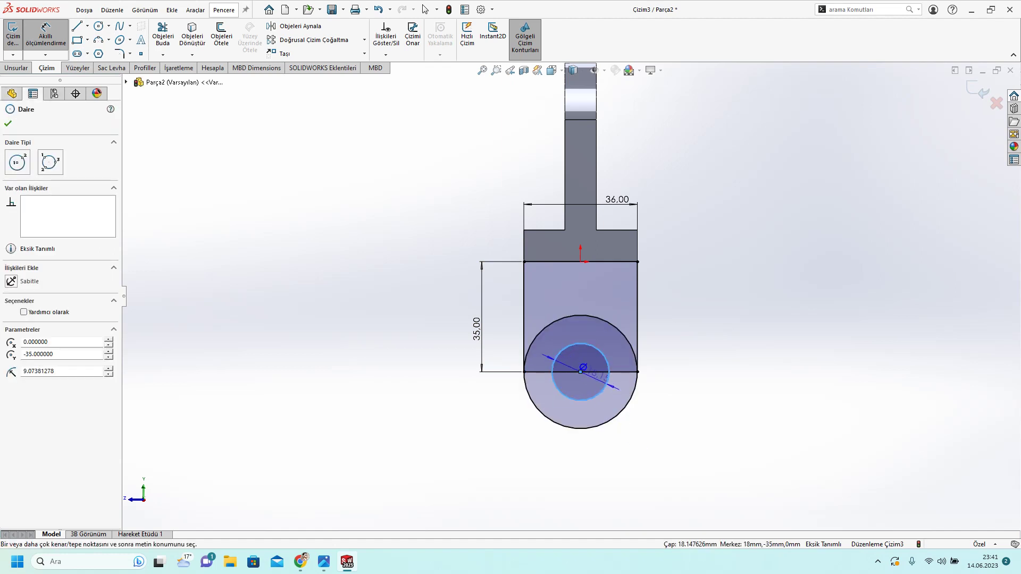
left_click(609, 396)
type("20")
key("Return")
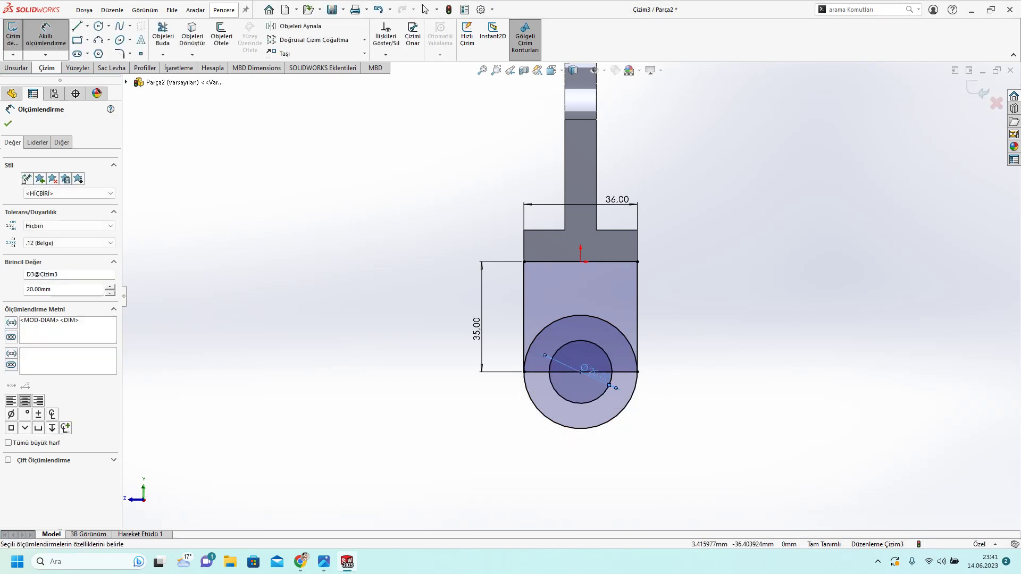
Step: Trim the outer circle's upper arc and the bottom line, and delete the line across the hole
left_click(163, 36)
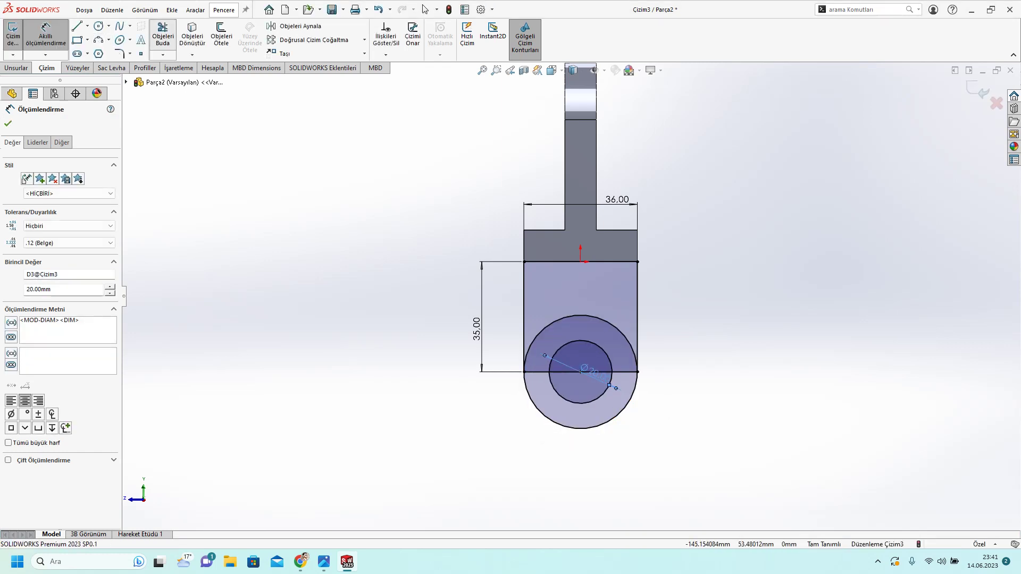
left_click_drag(606, 311, 612, 333)
left_click_drag(537, 364, 539, 379)
left_click_drag(623, 367, 627, 379)
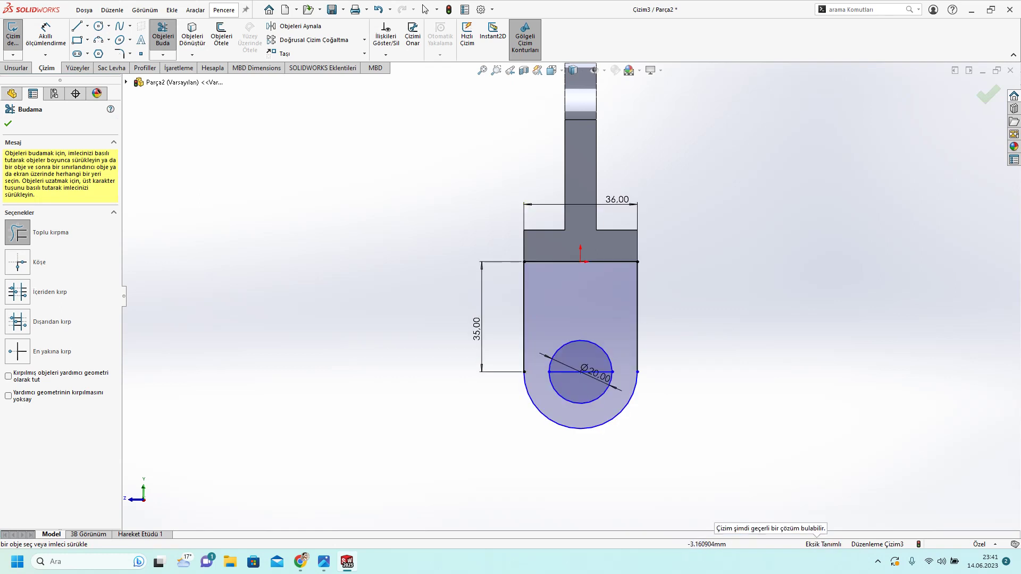
left_click(425, 9)
left_click(581, 372)
key("Delete")
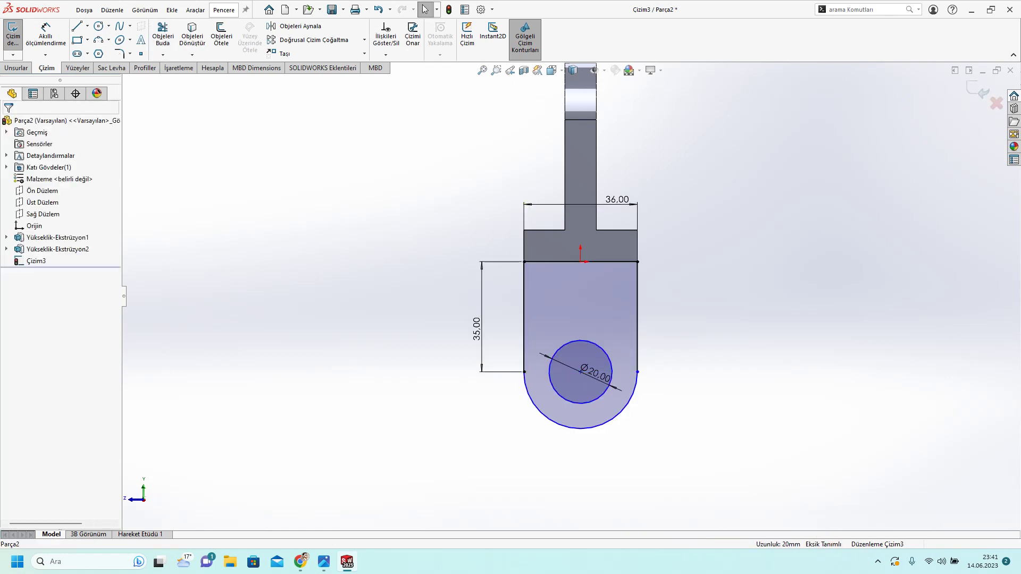
Step: Dimension the rounded end to R18 and the top line to hole centre at 35 mm
left_click(45, 34)
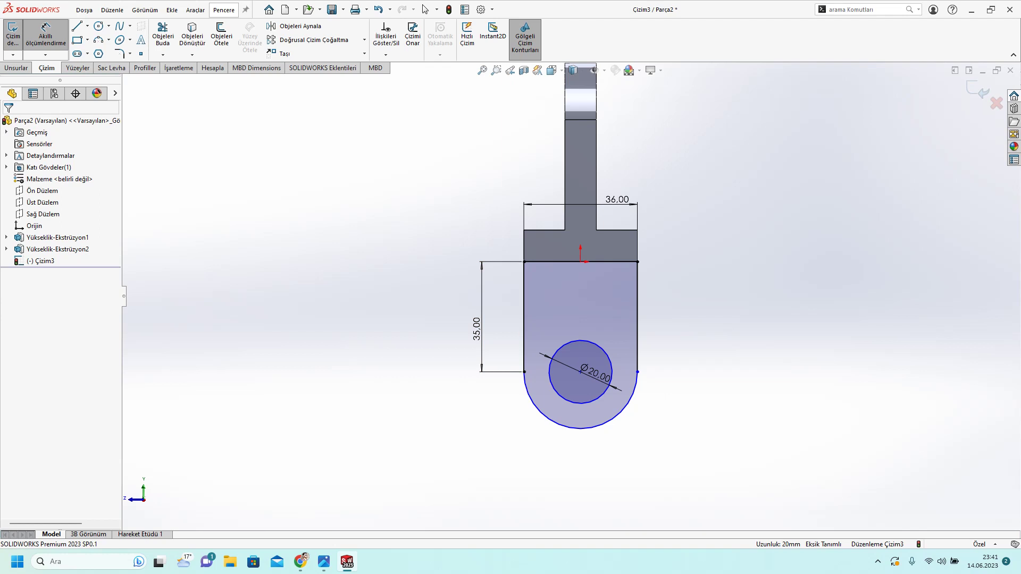
left_click(622, 411)
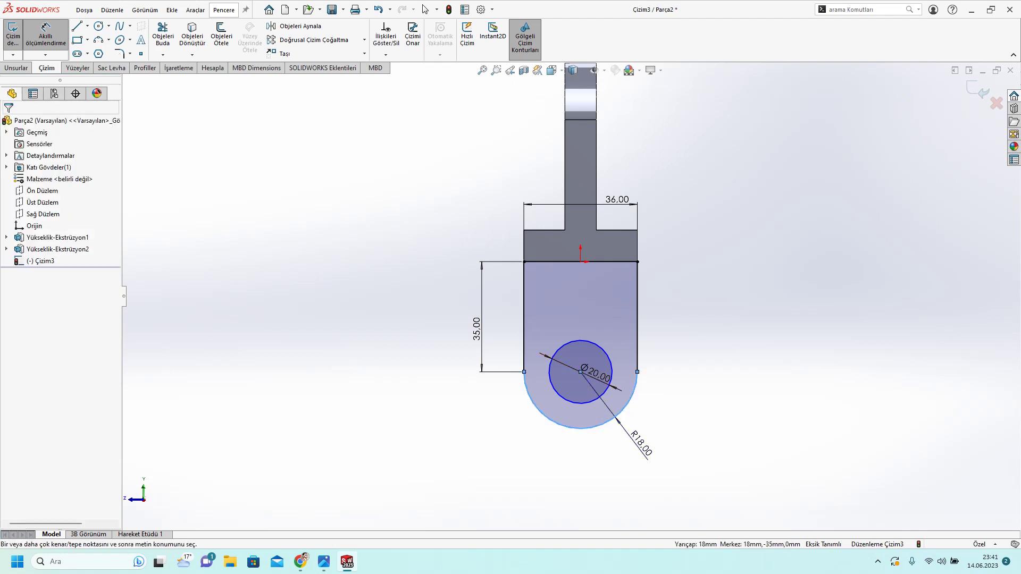
left_click(645, 433)
key("Return")
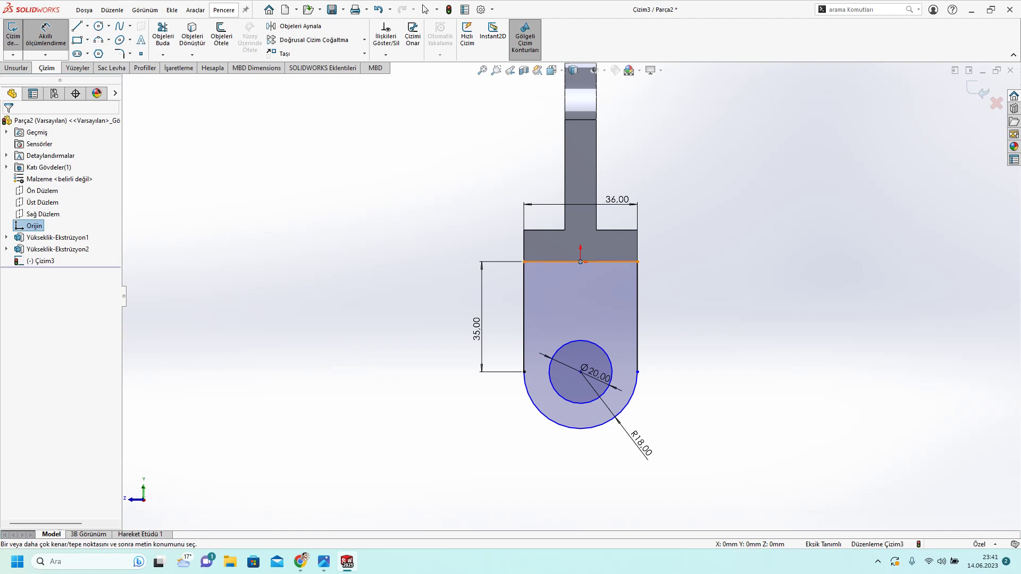
left_click(606, 262)
left_click(580, 372)
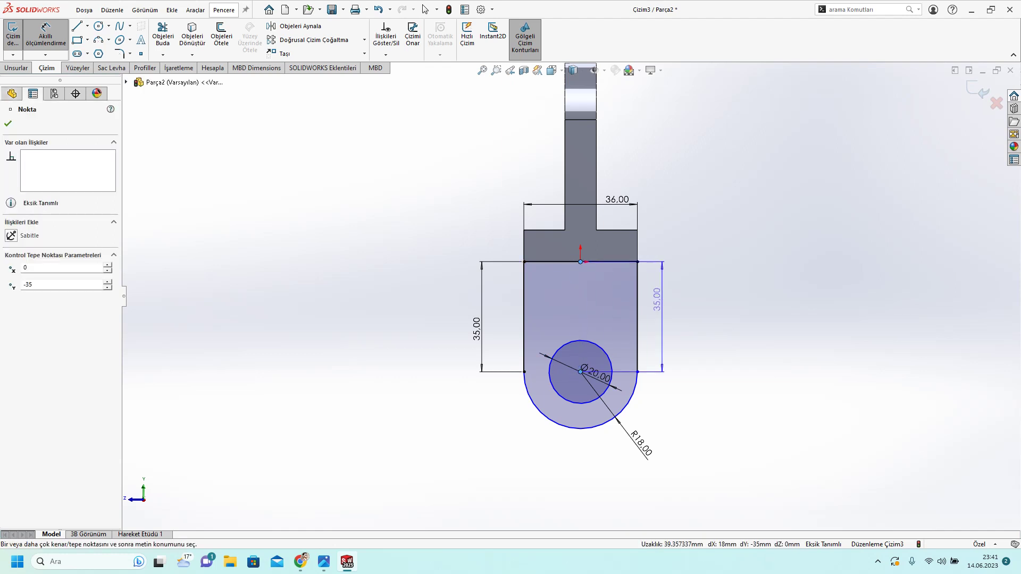
left_click(663, 365)
left_click(617, 285)
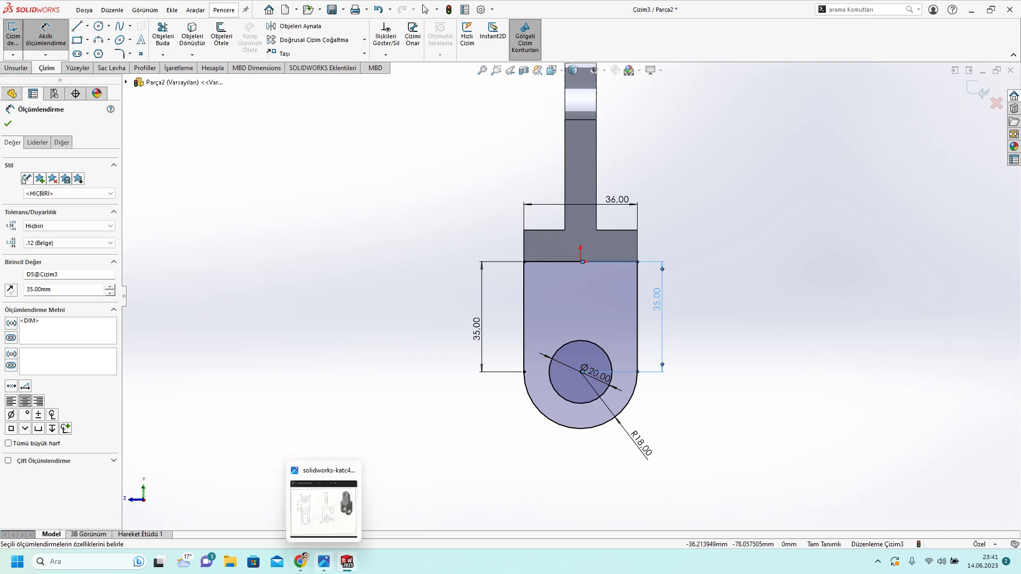
Step: Compare the prong sketch against the reference drawing
left_click(324, 561)
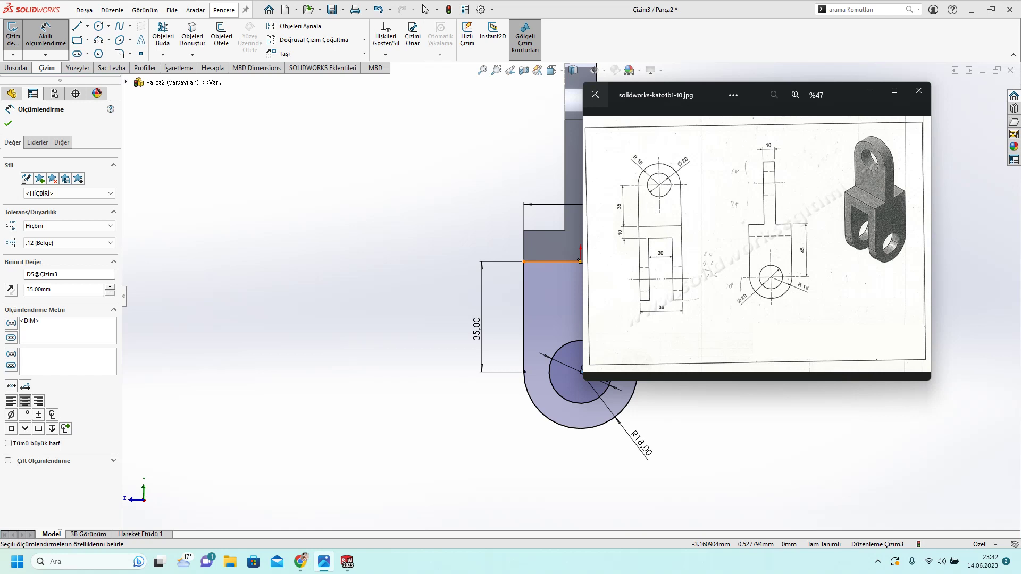
left_click(266, 186)
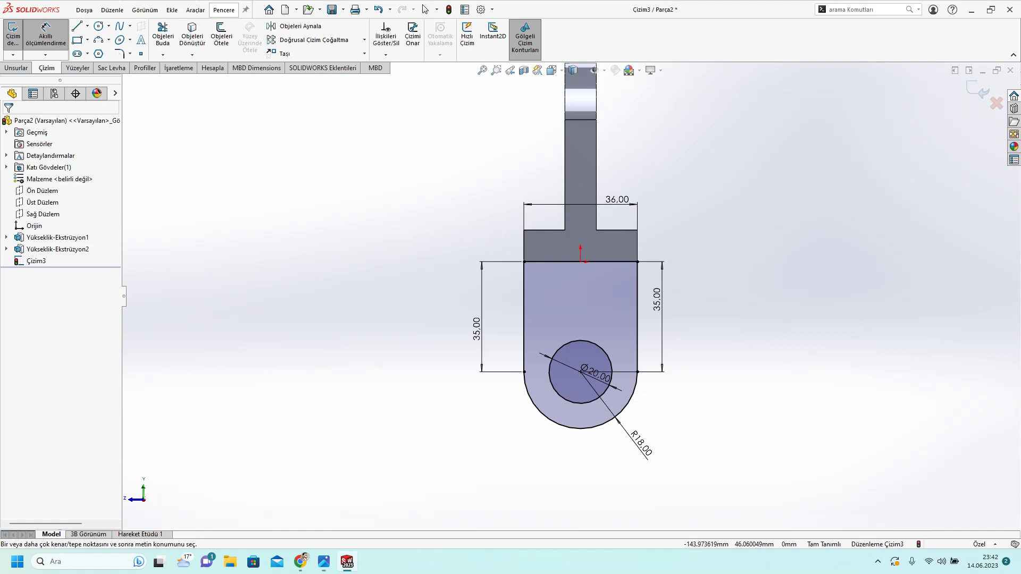
left_click(17, 68)
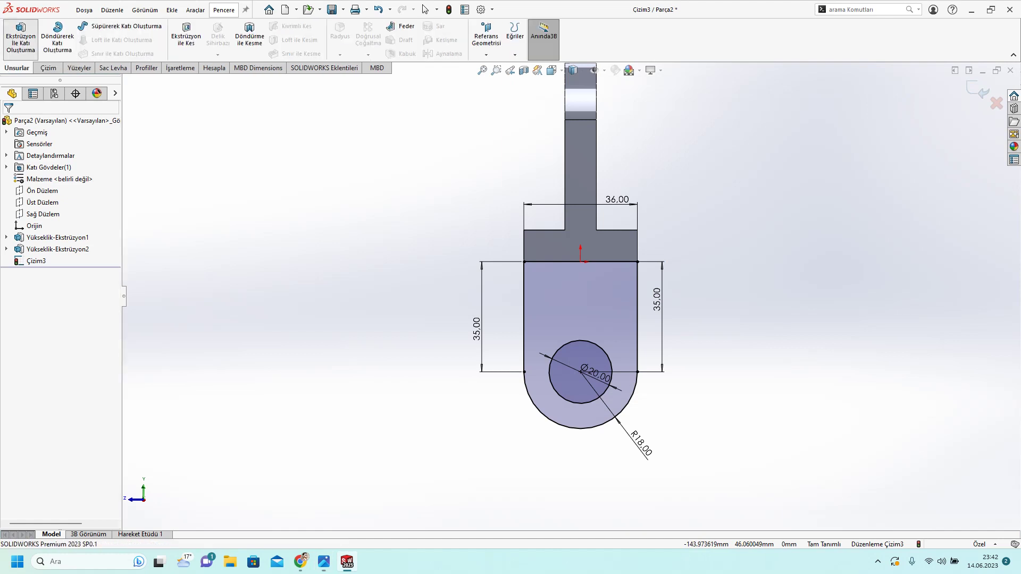
left_click(20, 37)
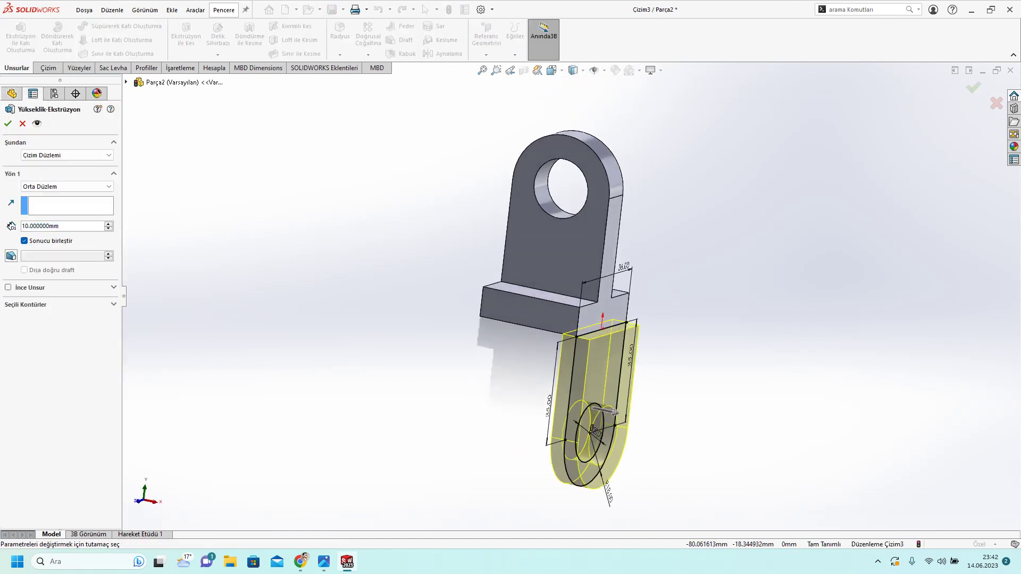
Step: Extrude the prong sketch Blind 10 mm in the reversed direction, then view it from the front
left_click(67, 186)
left_click(32, 195)
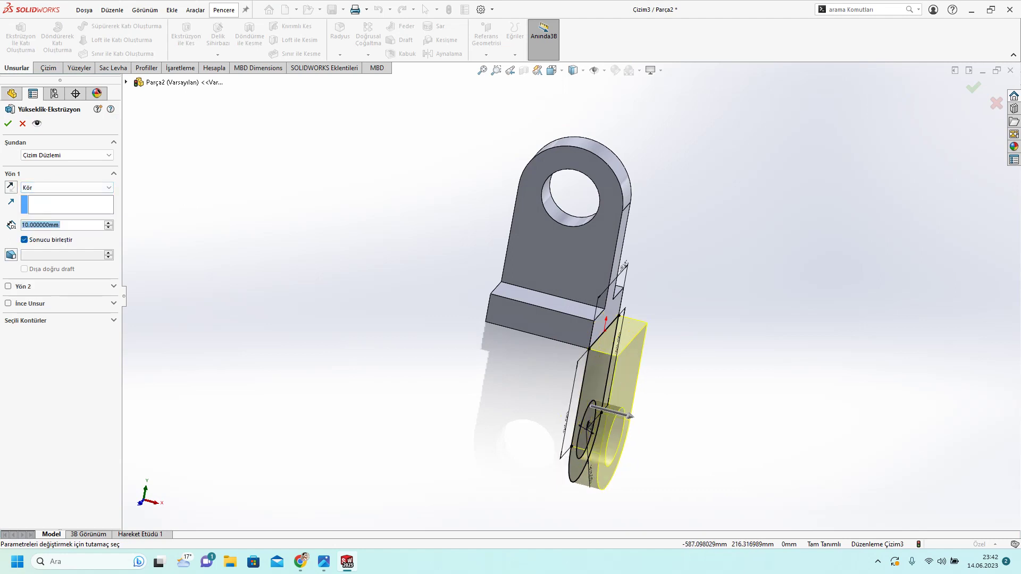
left_click(10, 186)
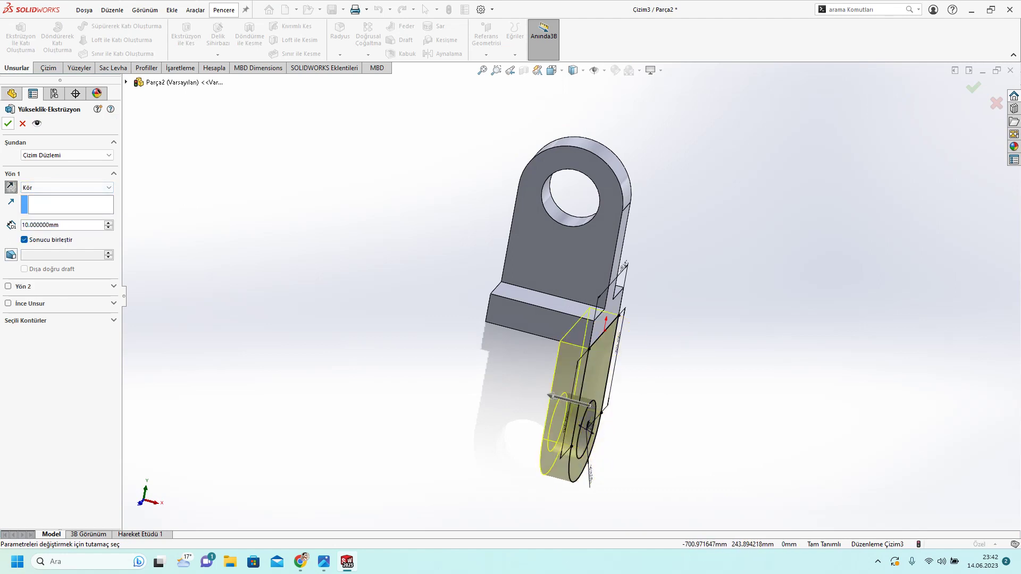
left_click(8, 123)
middle_click_drag(531, 319, 585, 319)
key("ctrl+1")
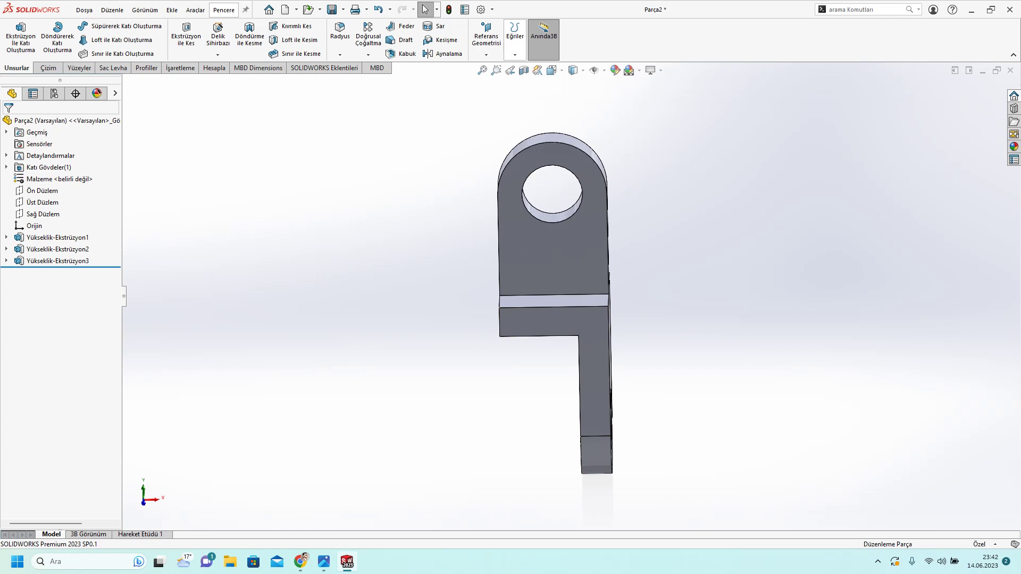
Step: Mirror Boss-Extrude3 and Boss-Extrude1 across the Right Plane
left_click(443, 53)
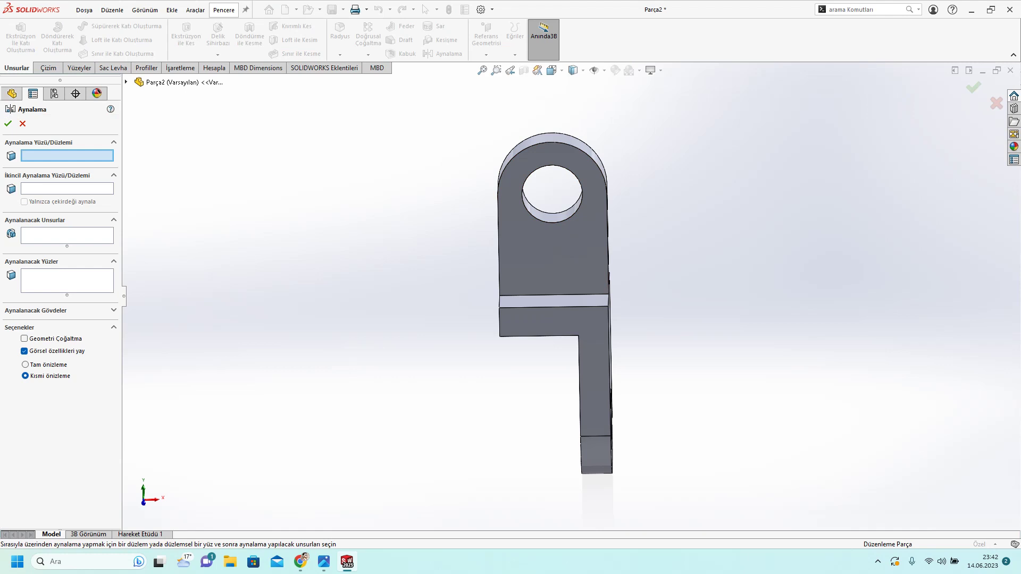
left_click(126, 82)
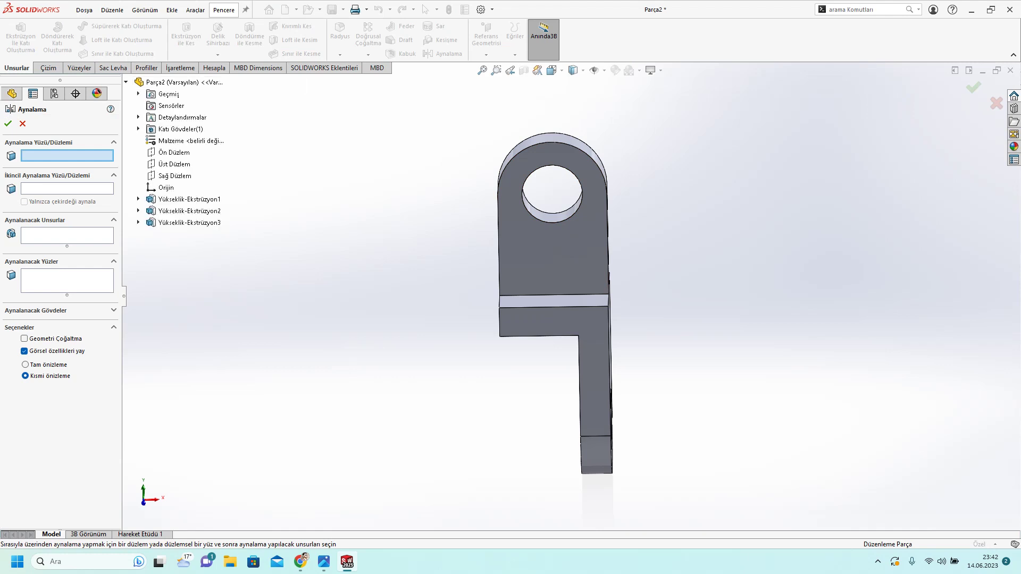
left_click(174, 175)
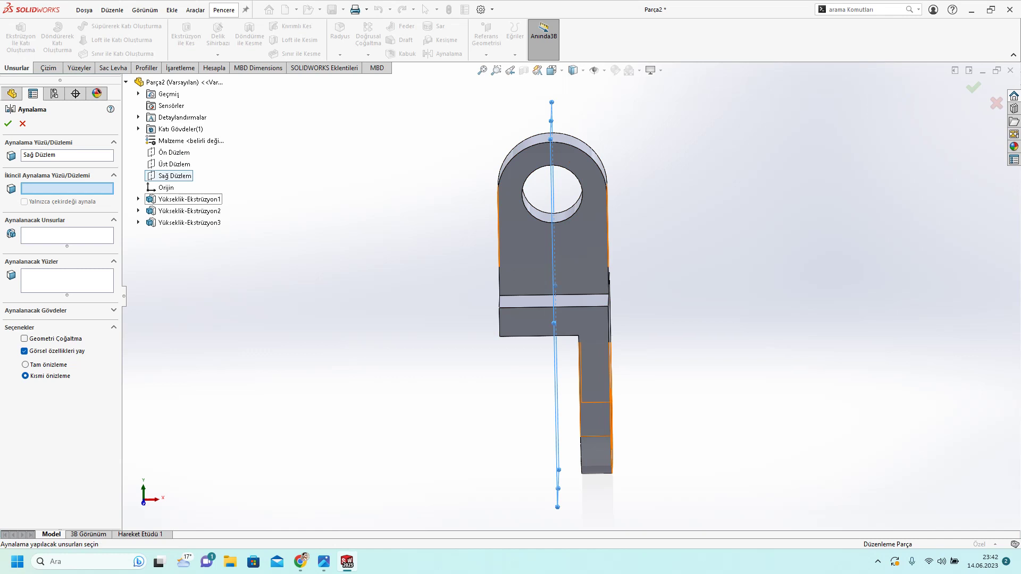
middle_click_drag(553, 266, 585, 255)
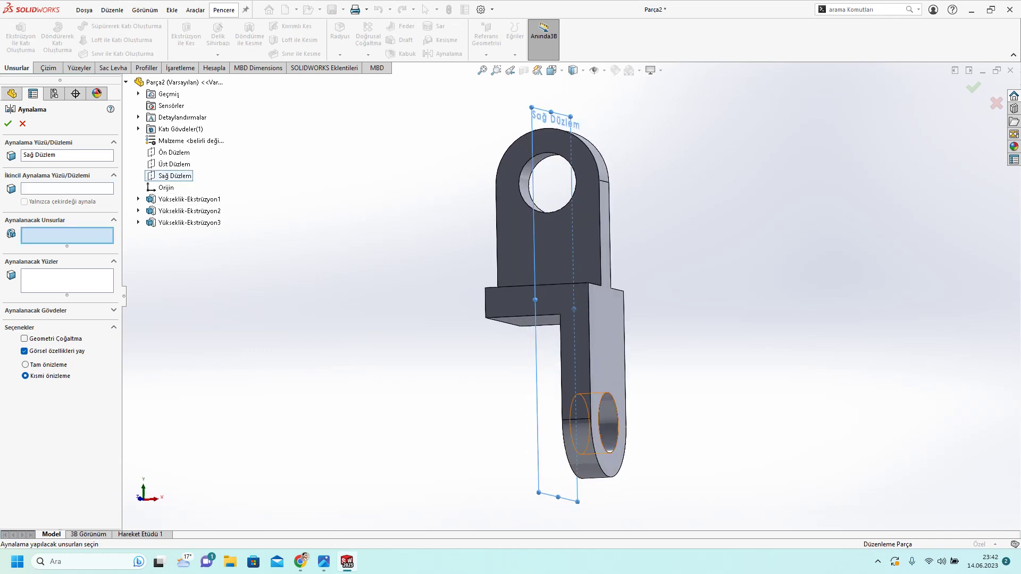
left_click(585, 426)
left_click(611, 345)
middle_click_drag(611, 346, 579, 340)
middle_click_drag(590, 379, 585, 376)
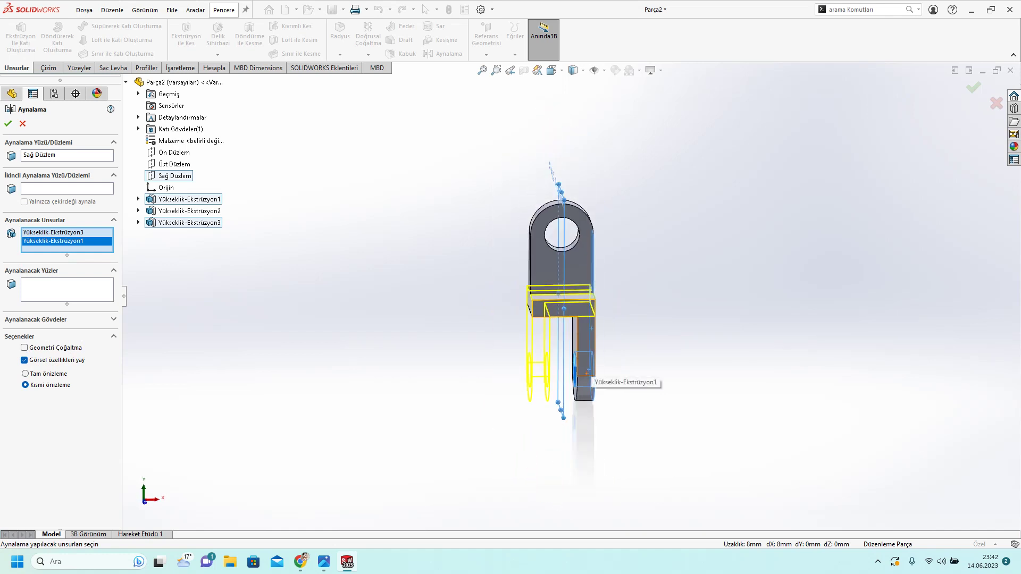
key("Return")
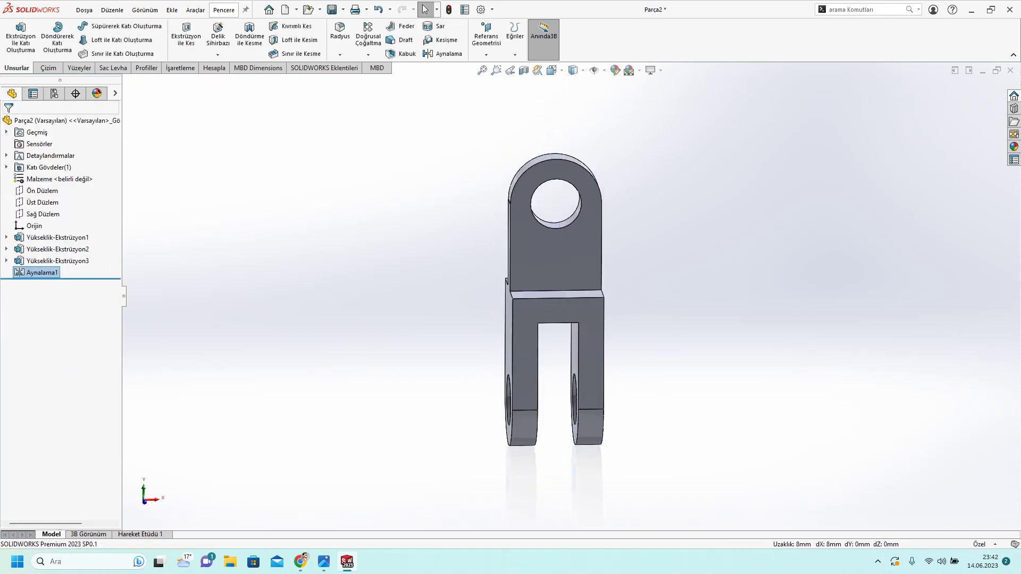
scroll(575, 390, "down", 4)
Step: Orbit around the mirrored prongs, selecting their side faces, and zoom to fit the fork
mouse_move(532, 340)
middle_mouse_down()
mouse_move(482, 387)
mouse_move(458, 375)
mouse_move(498, 399)
mouse_move(532, 372)
middle_mouse_up()
left_click(500, 400)
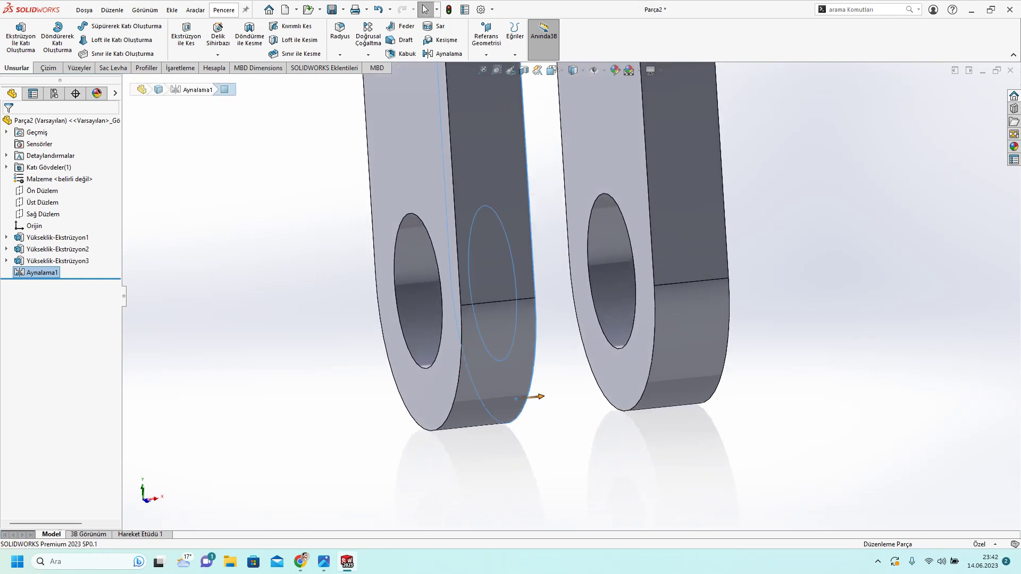
left_click(612, 159)
key("Escape")
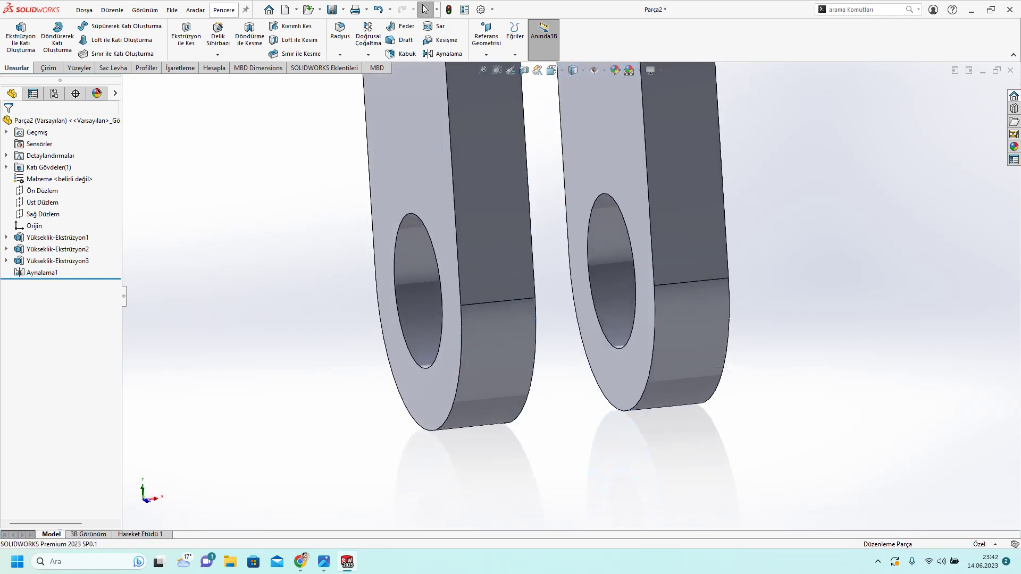
middle_click_drag(585, 319, 506, 319)
key("shift+Left")
key("shift+Left")
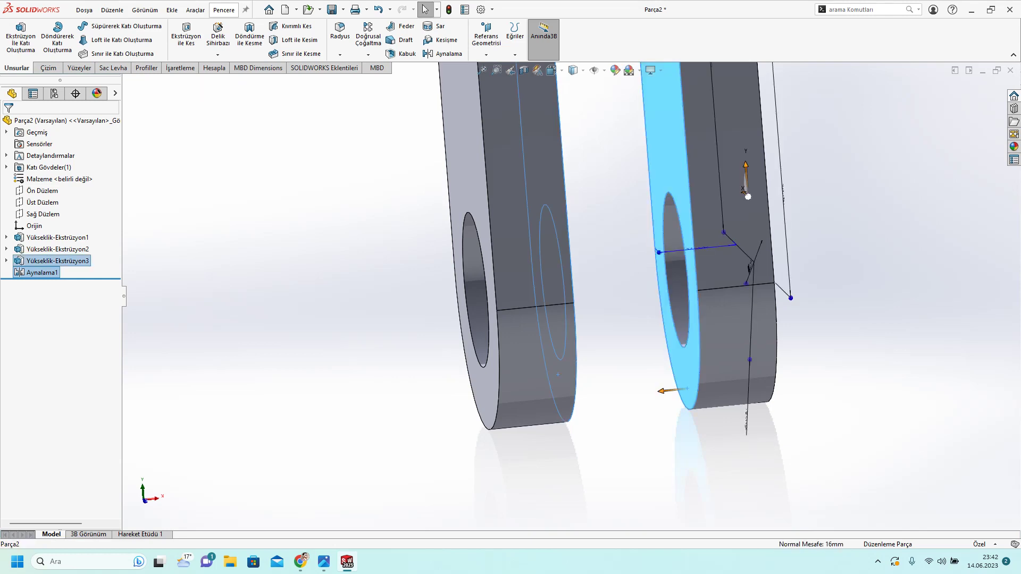
key("shift+Left")
key("shift+Left")
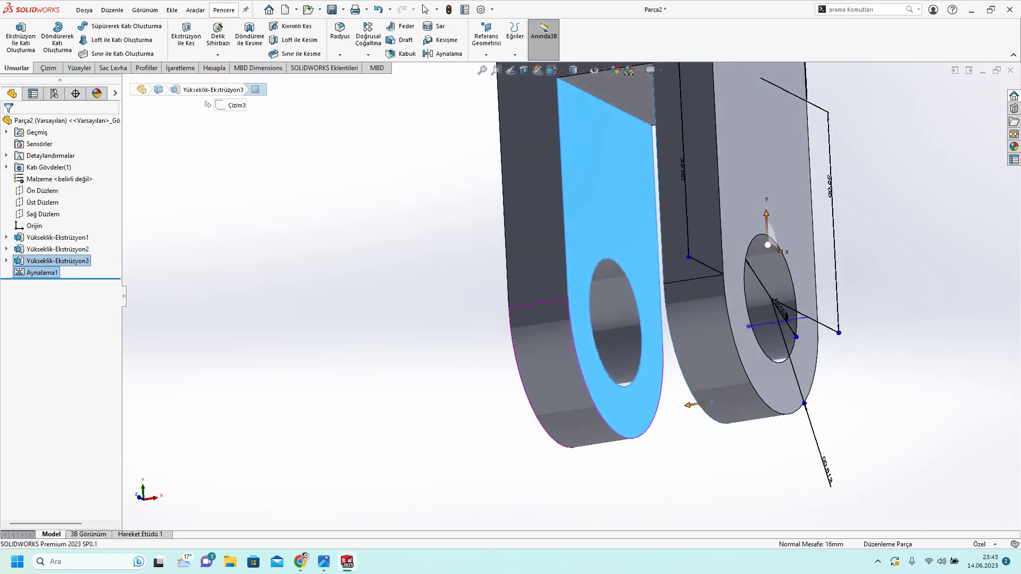
key("Left")
key("Left")
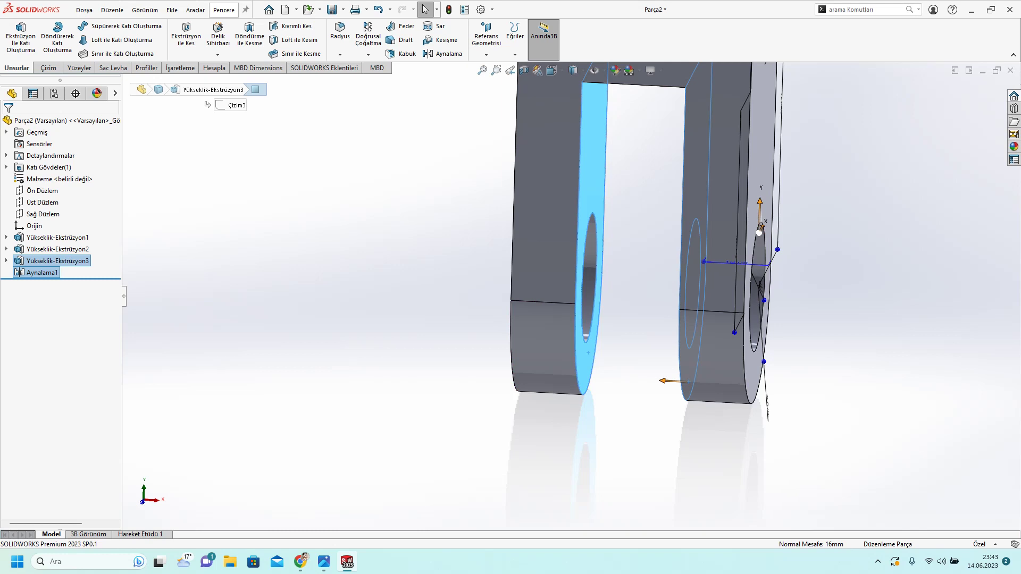
key("Escape")
key("Left")
key("Down")
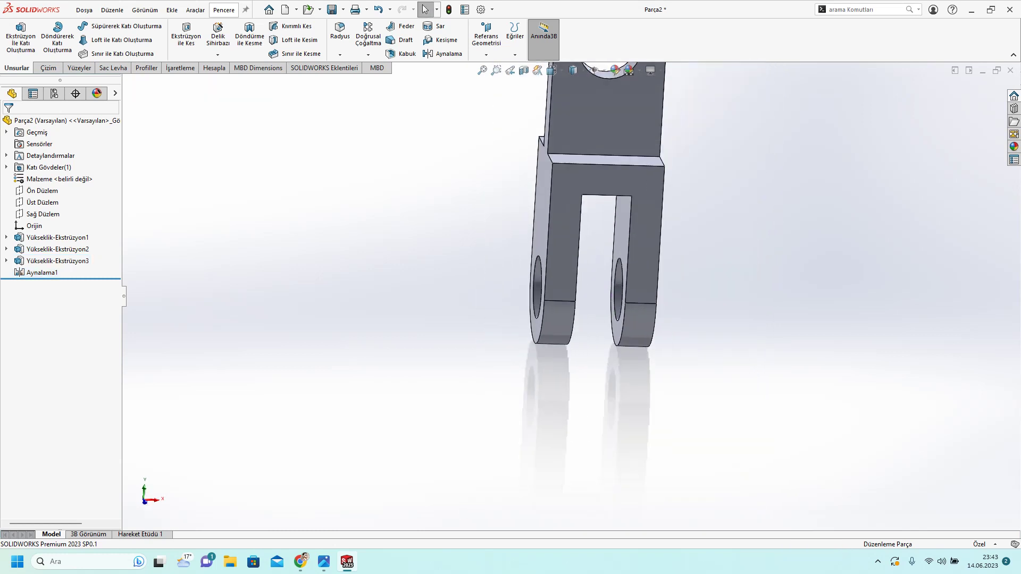
key("shift+z")
Step: Check the slot's top-edge length, then switch to the reference drawing
left_click(575, 259)
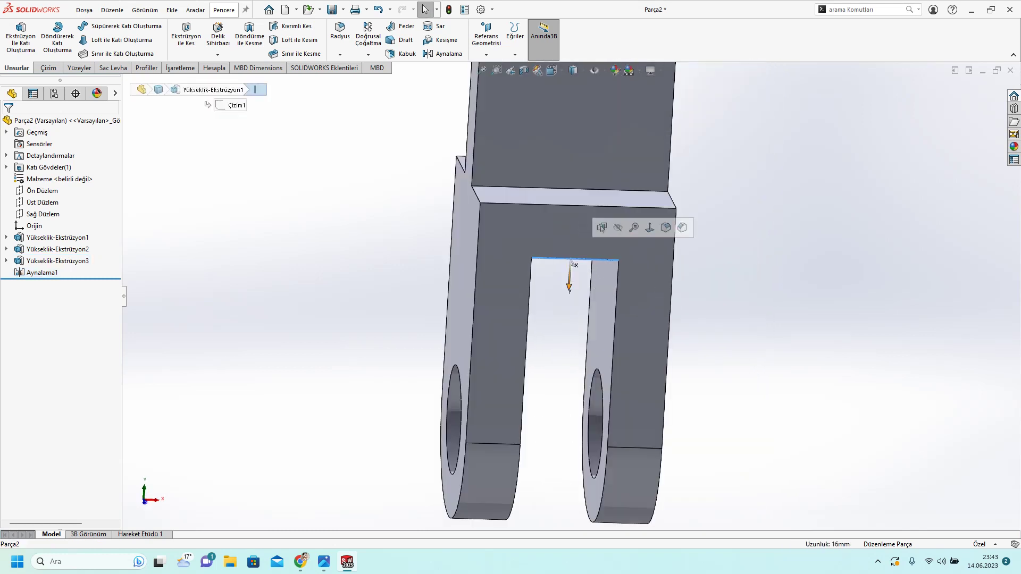
key("Right")
key("Up")
key("Down")
key("Down")
key("Left")
key("Left")
key("Up")
key("f")
key("Left")
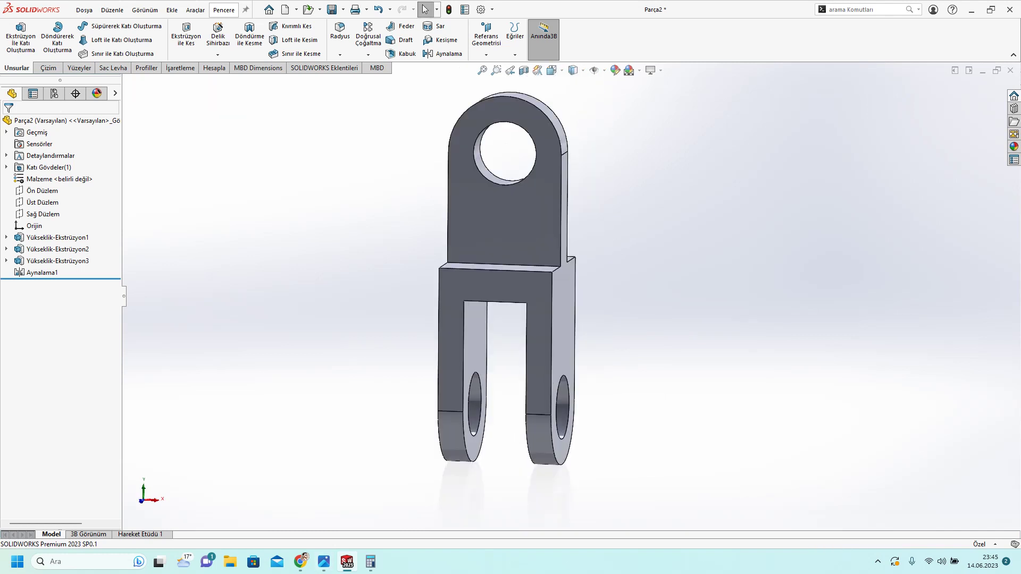
key("alt+Tab")
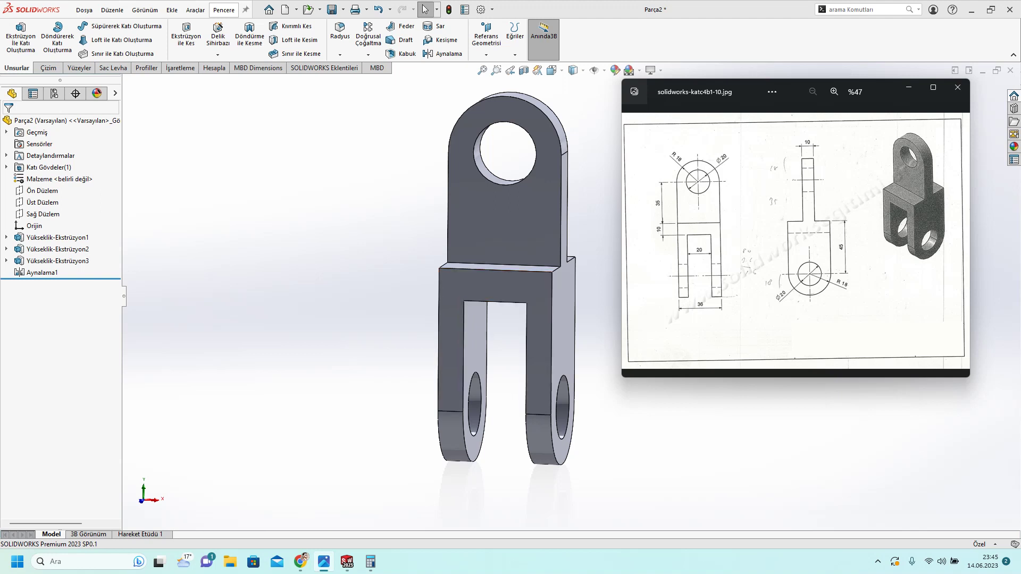
Step: Return to the model, inspect the crossbar, prong and mirror features, and switch to Front view
key("alt+Tab")
left_click(539, 394)
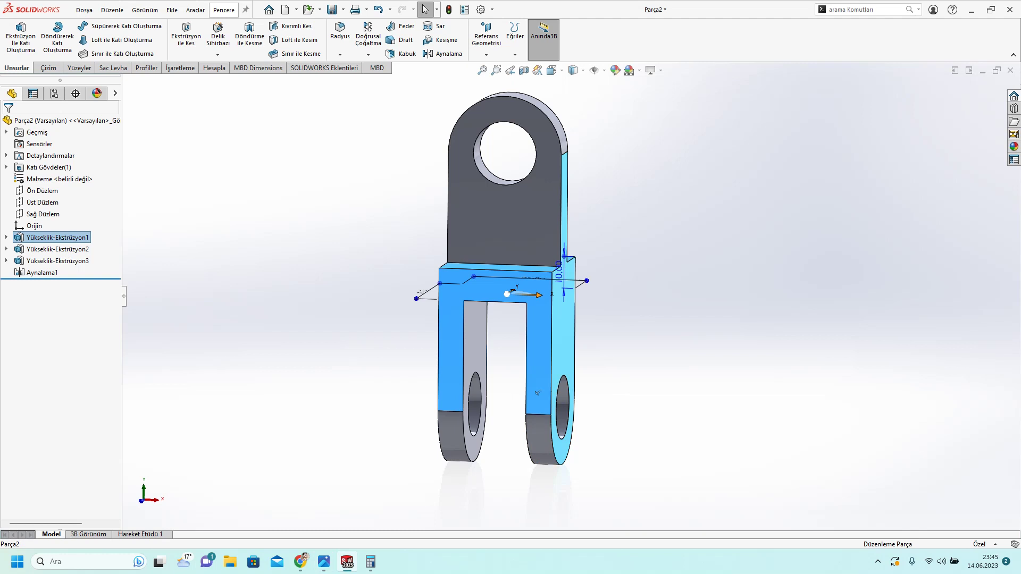
left_click(541, 447)
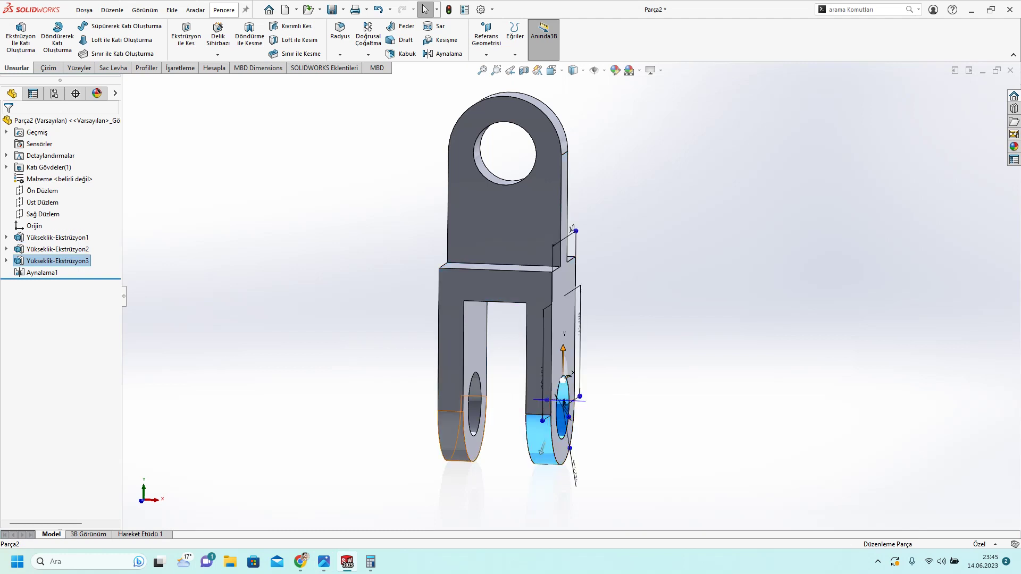
left_click(456, 435)
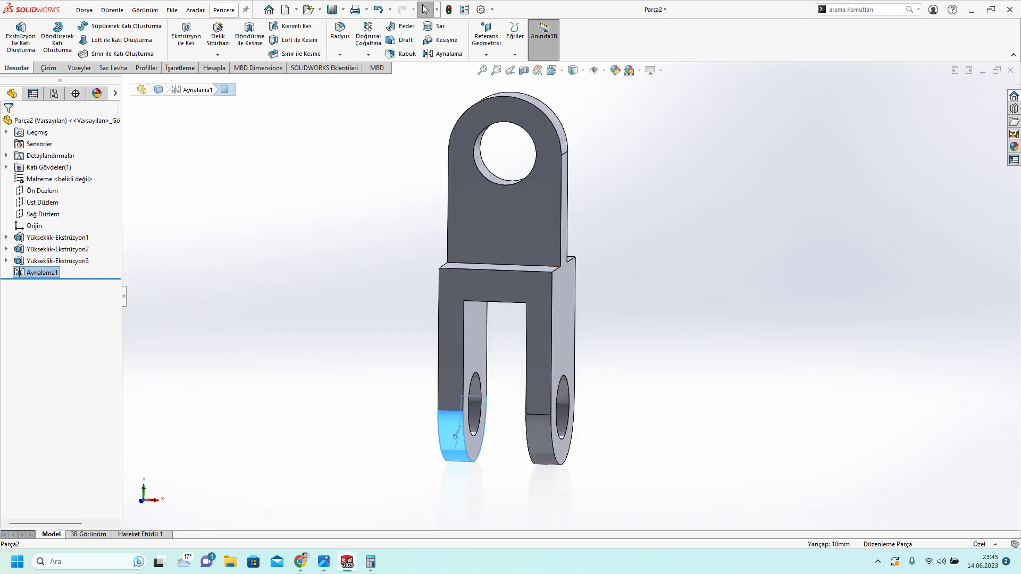
key("Escape")
left_click(509, 292)
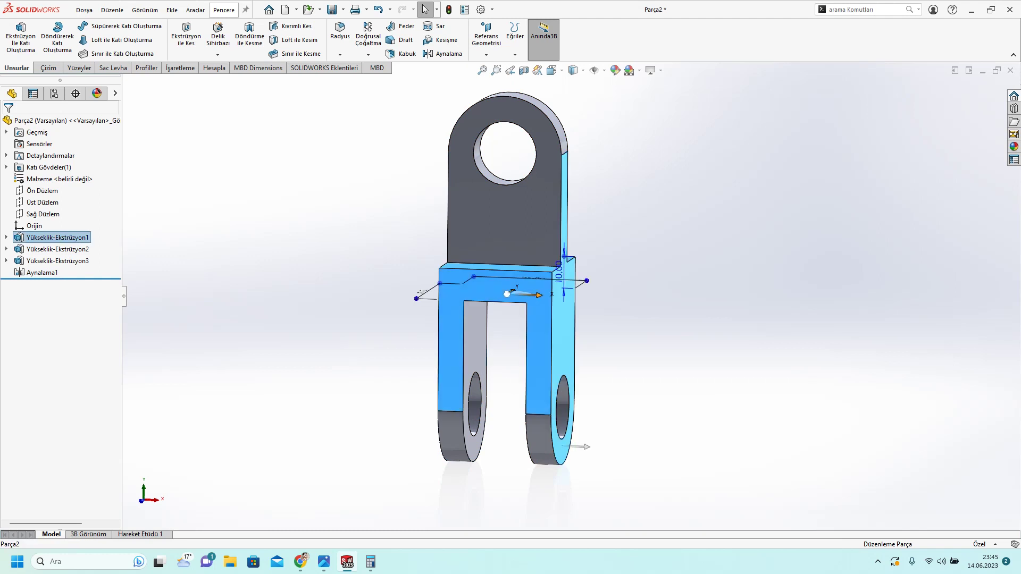
left_click(564, 447)
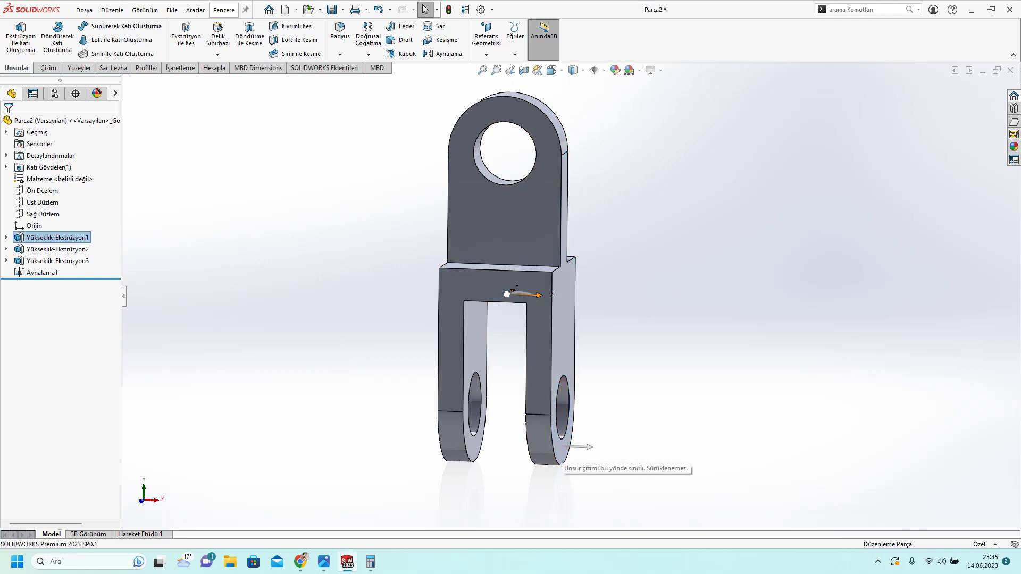
left_click(532, 407)
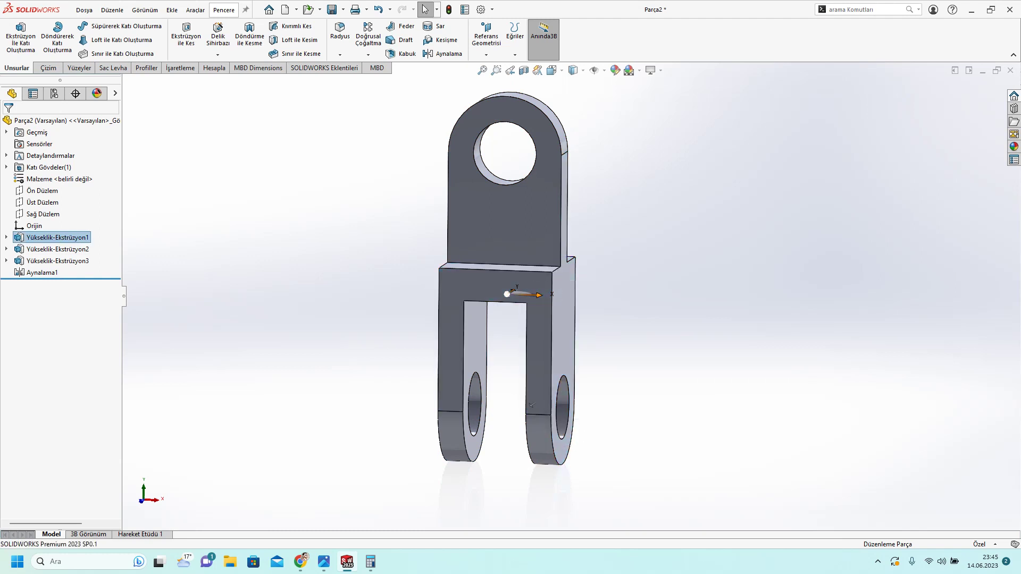
left_click(568, 415)
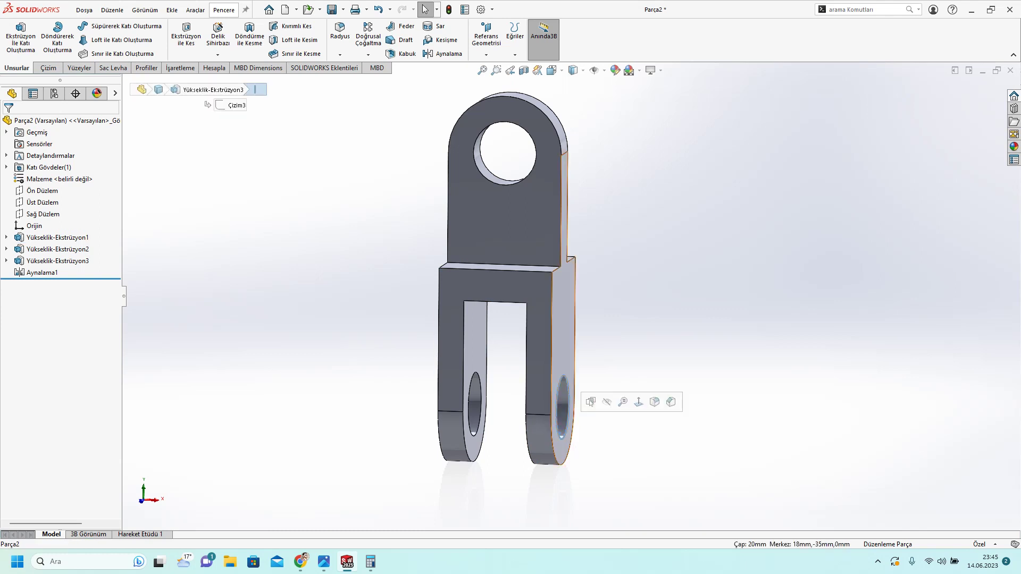
left_click(572, 303)
scroll(575, 301, "up", 1)
key("Escape")
middle_click_drag(521, 292, 564, 287)
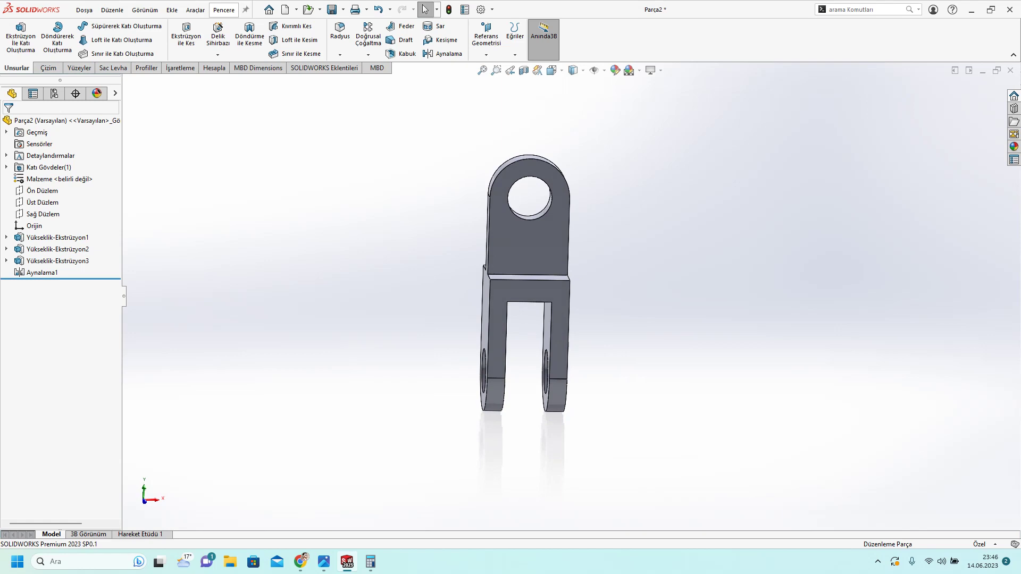
key("space")
key("ctrl+1")
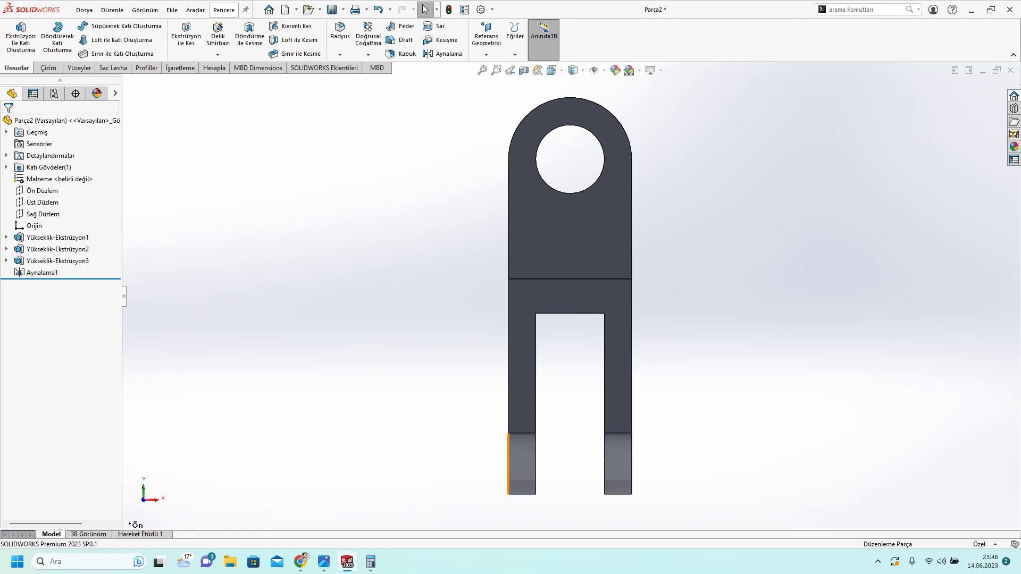
Step: Select the prongs' rounded outer edges to confirm their 18 mm radius
left_click(509, 463)
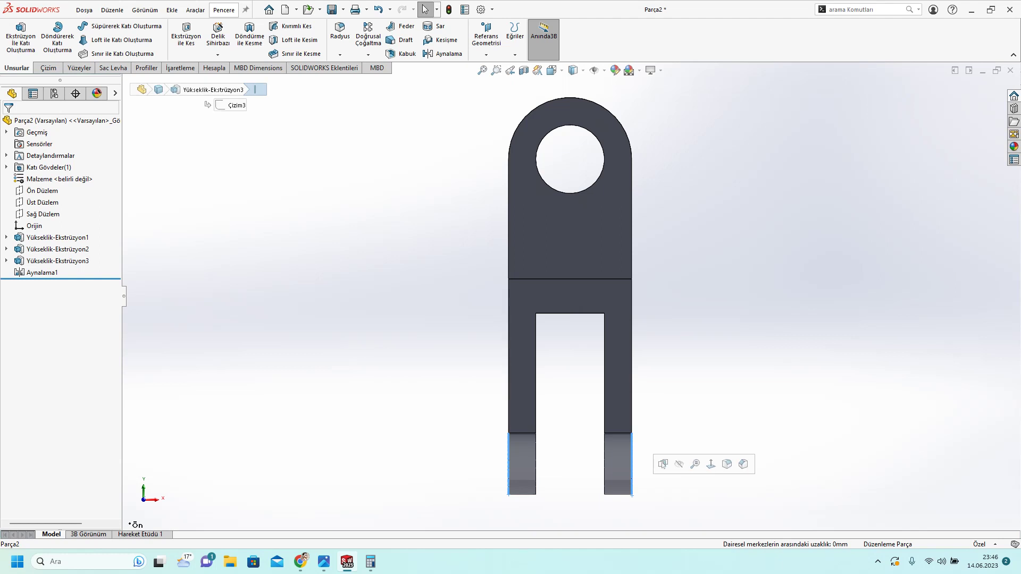
key("Escape")
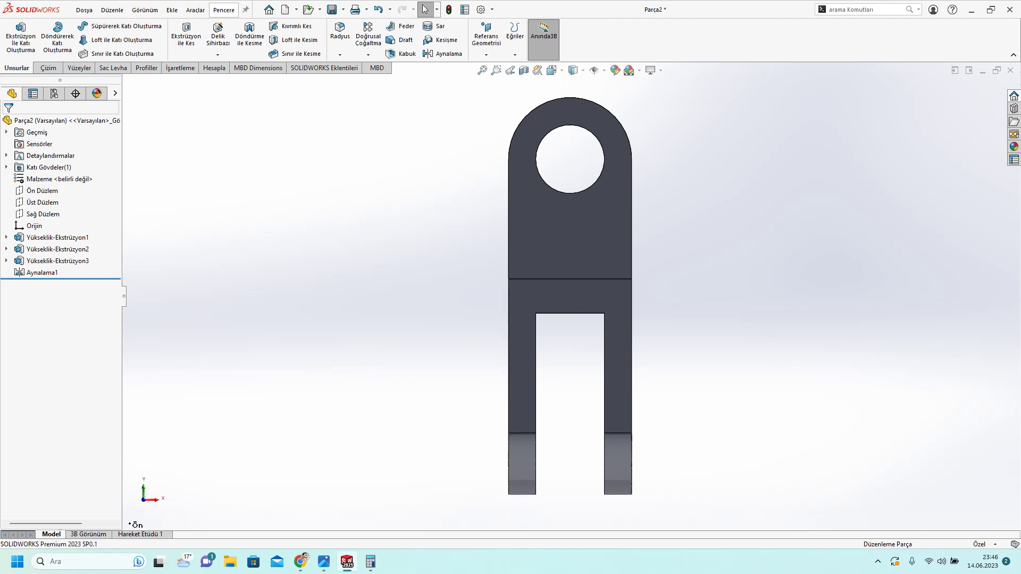
left_click(509, 461)
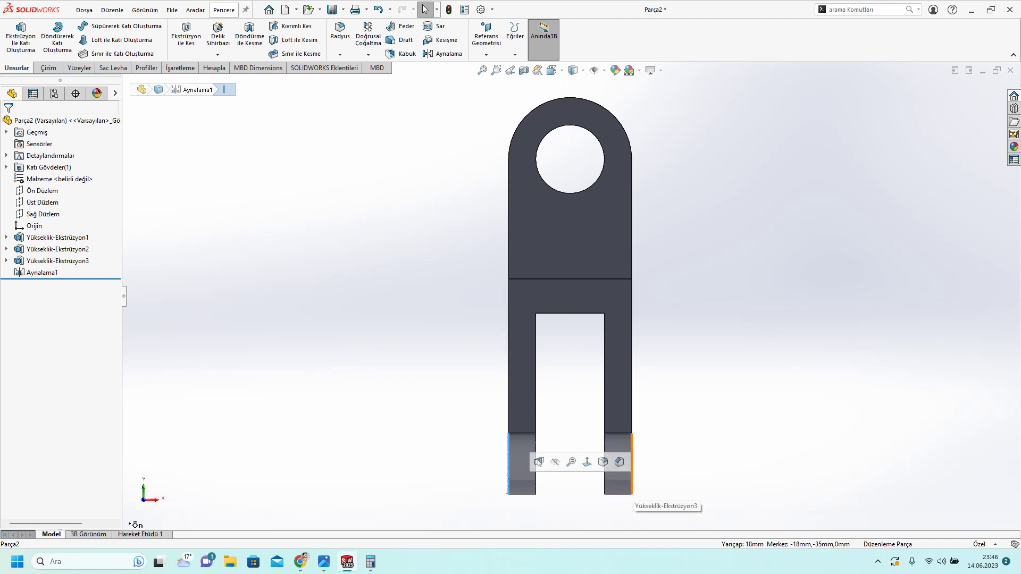
left_click(632, 462, "ctrl")
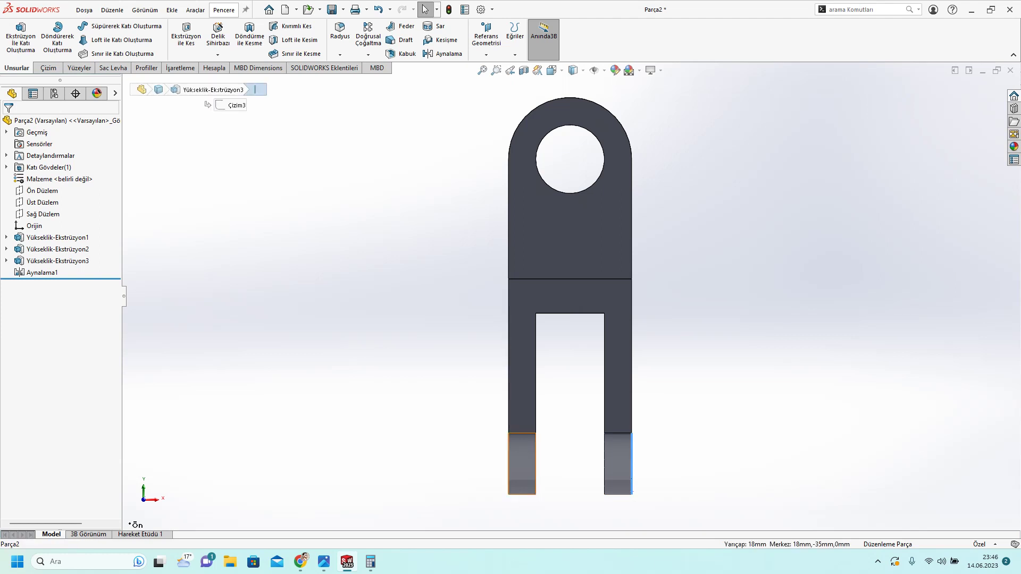
left_click(509, 462)
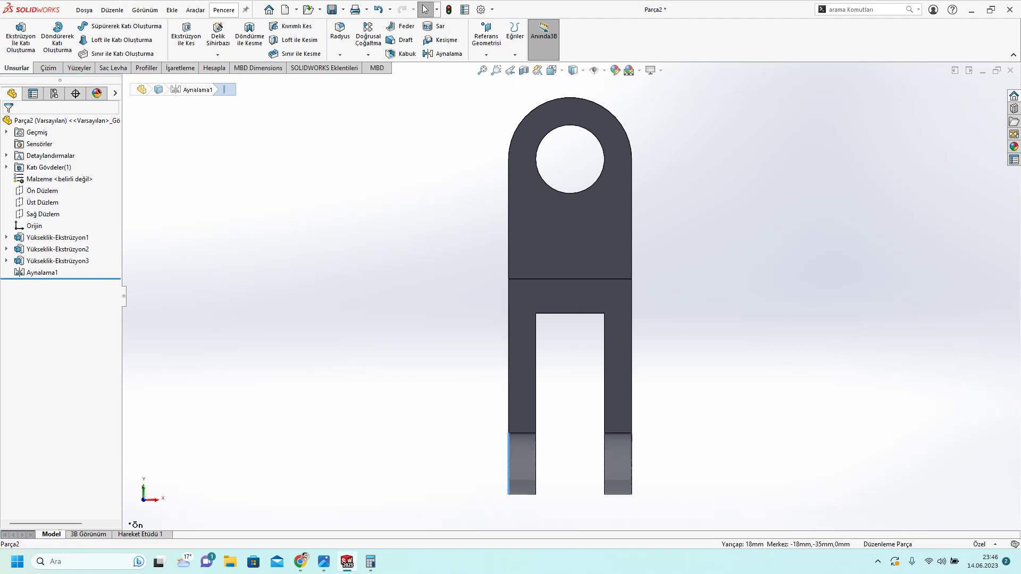
key("Escape")
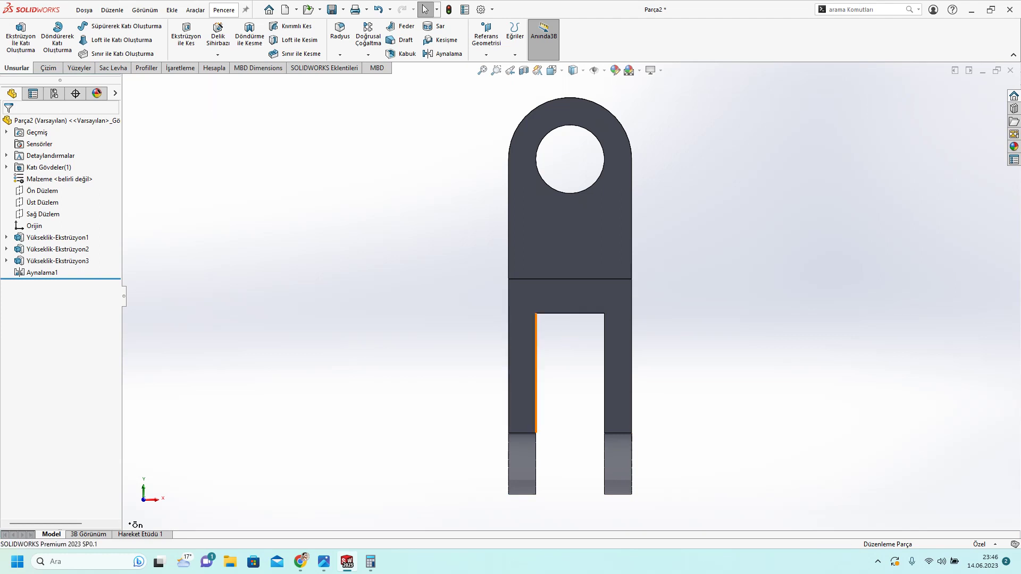
left_click(580, 298)
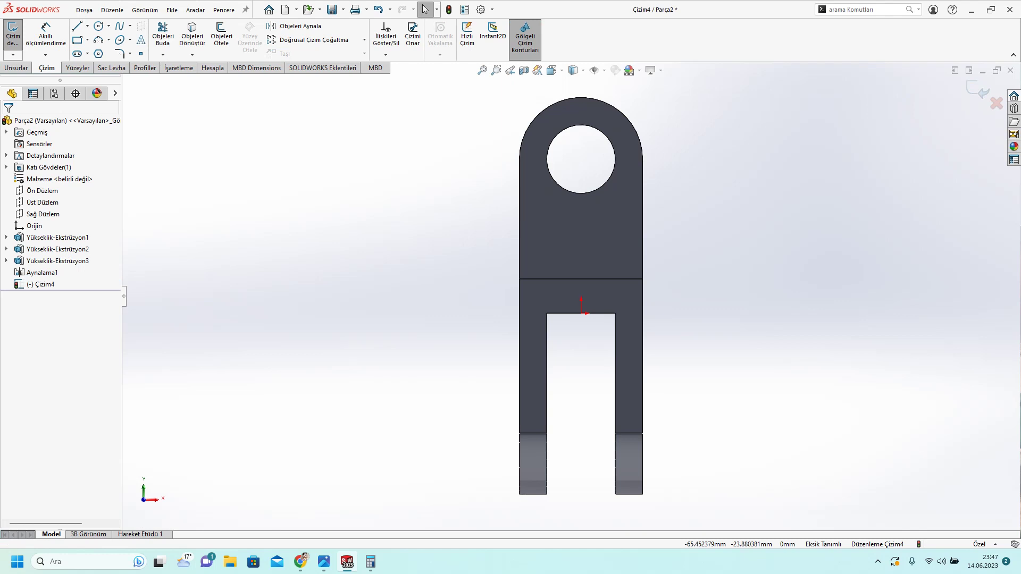
Step: Orbit the fork around the new Çizim4 sketch, snapping back to Normal To between turns
scroll(580, 298, "up", 3)
middle_click_drag(575, 298, 617, 319)
key("ctrl+8")
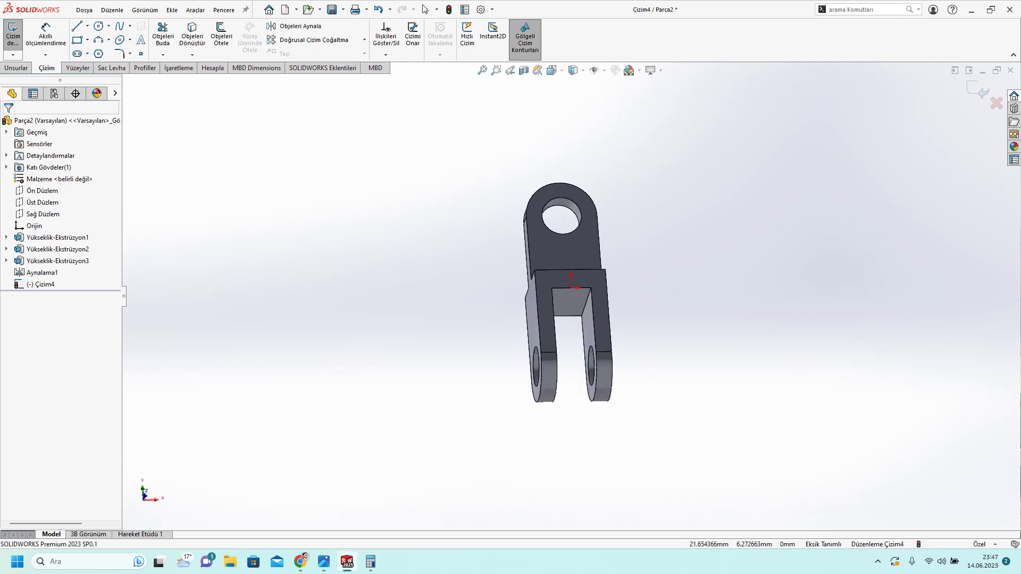
middle_click_drag(526, 298, 547, 295)
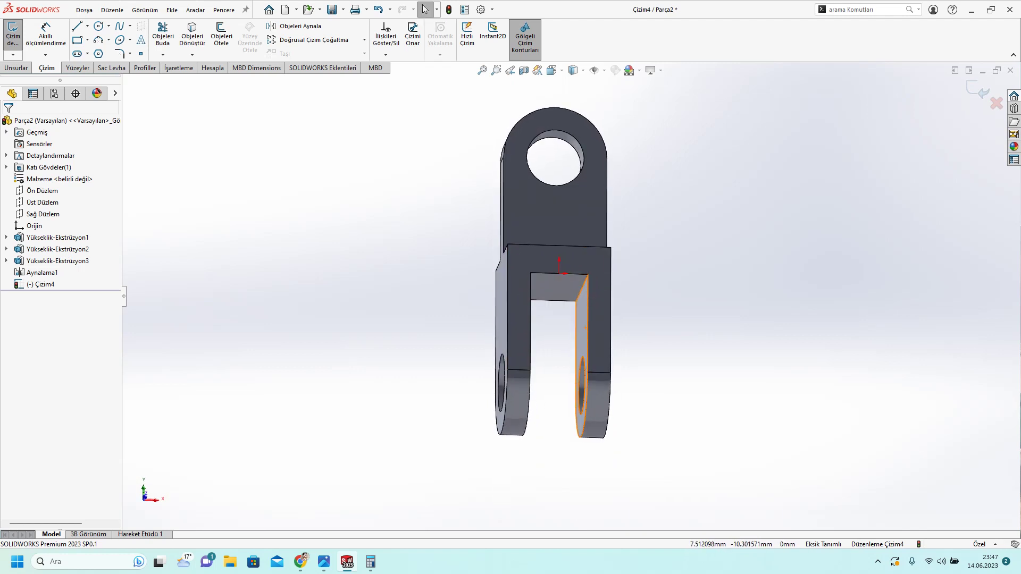
key("ctrl+8")
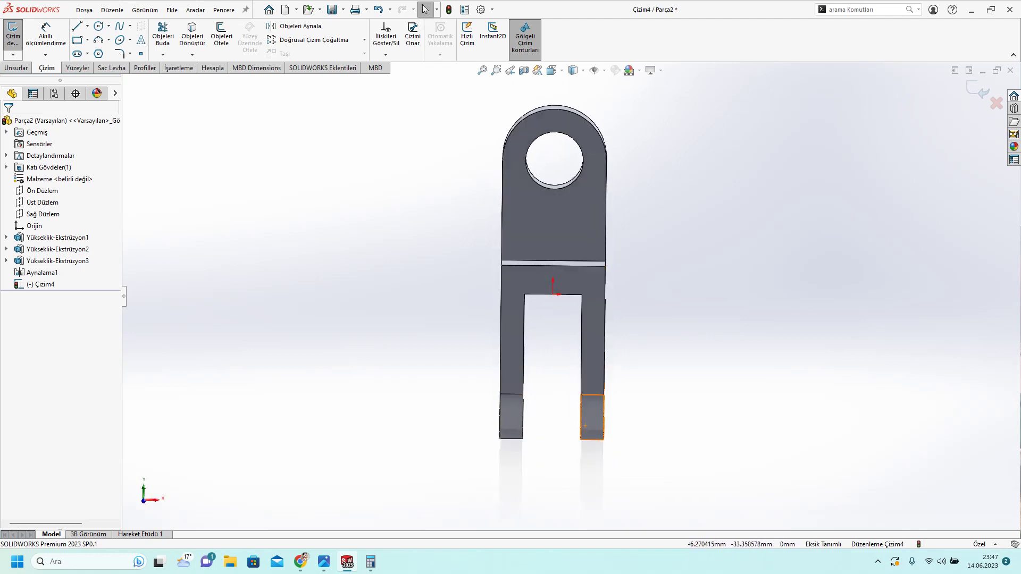
middle_click_drag(585, 426, 611, 346)
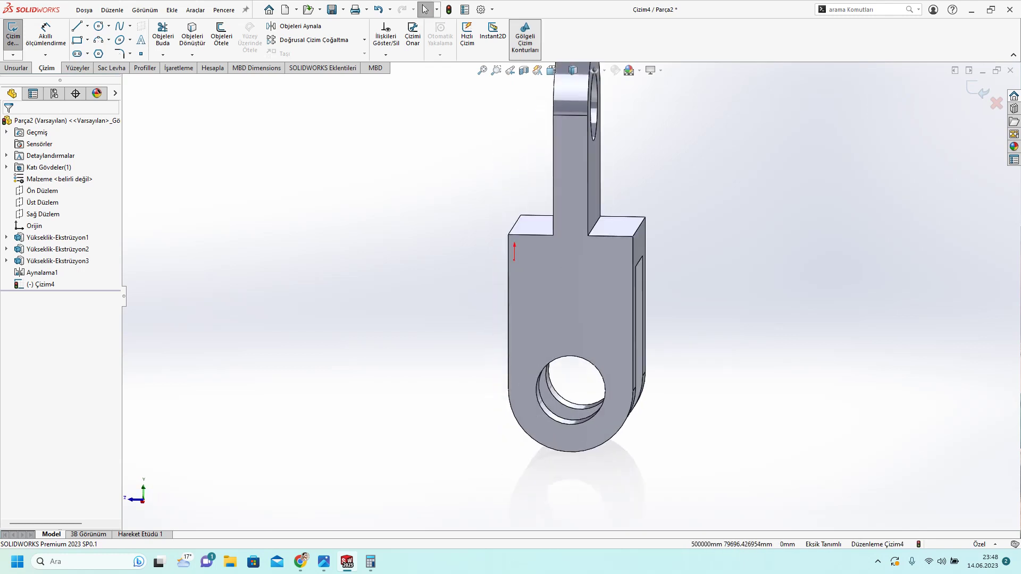
Step: Compare the model with the reference drawing, then return square to the sketch
left_click(323, 561)
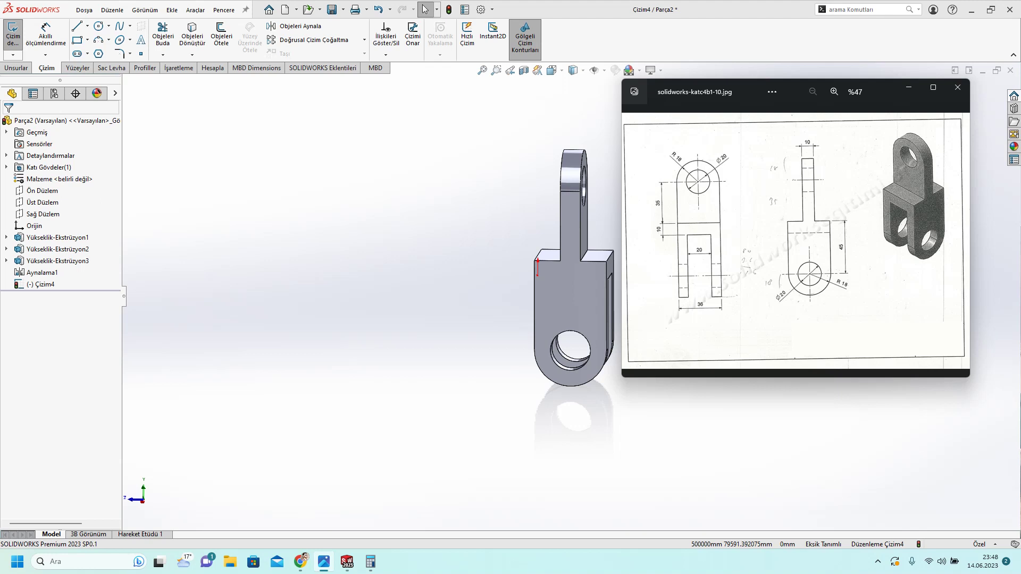
left_click(425, 9)
mouse_move(564, 266)
middle_mouse_down()
mouse_move(612, 239)
mouse_move(601, 250)
middle_mouse_up()
key("ctrl+8")
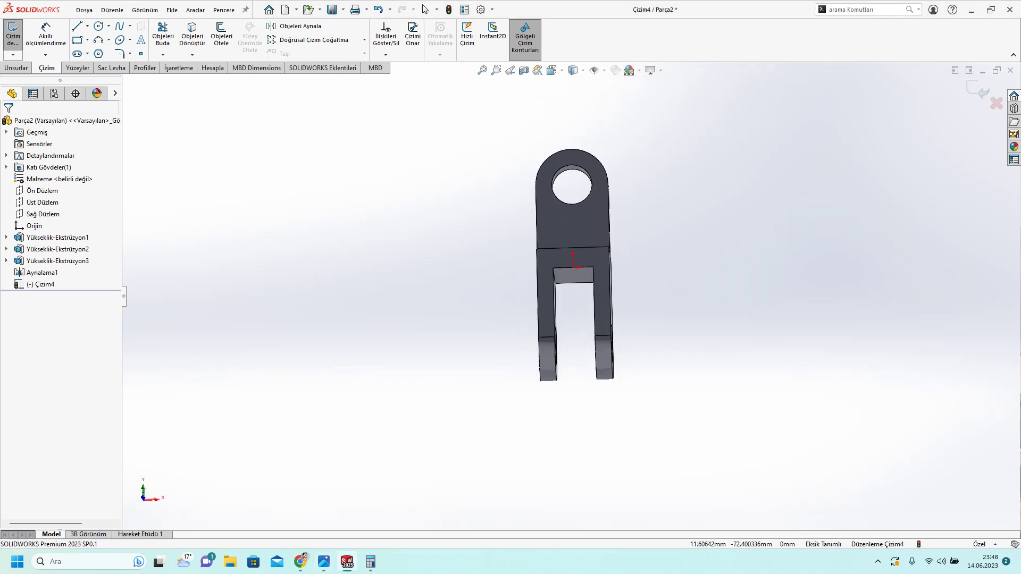